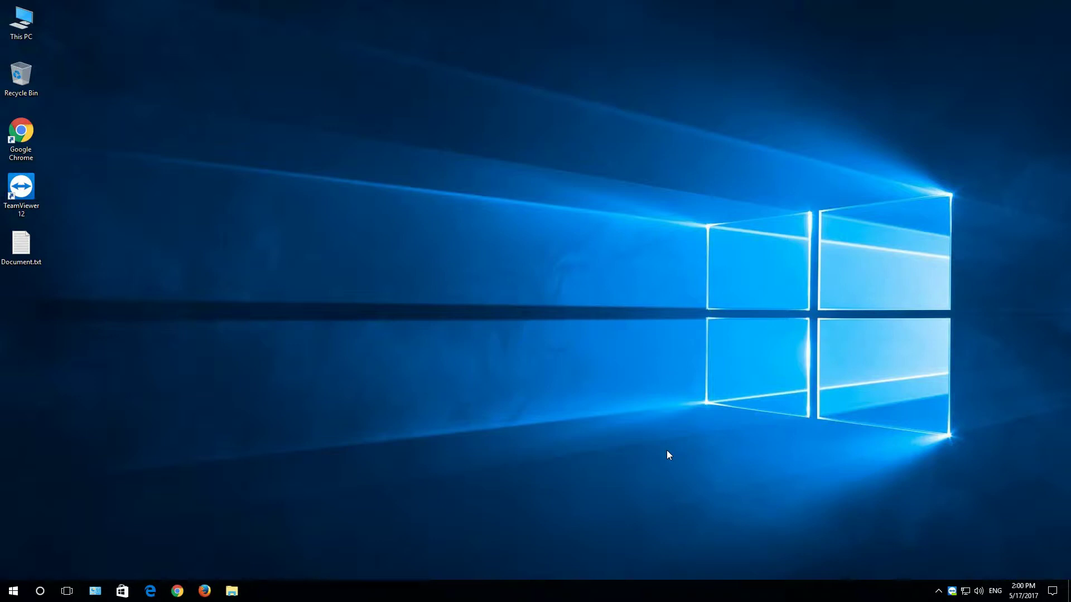
Step: Open the System information page from the maximized All Control Panel Items window
{"action": "left_click", "coordinate": [95, 591]}
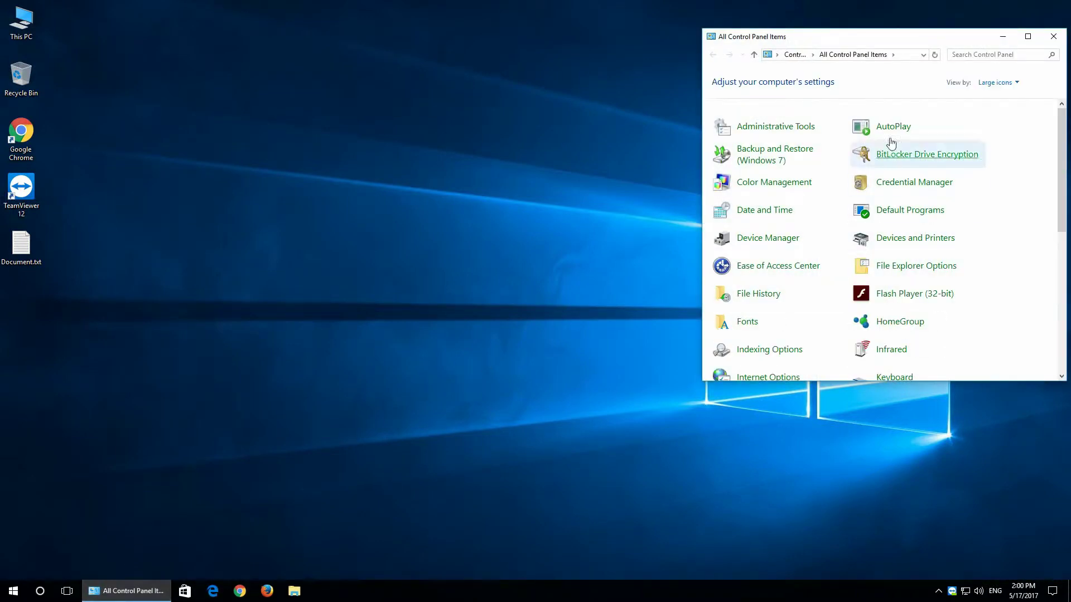
{"action": "double_click", "coordinate": [922, 38]}
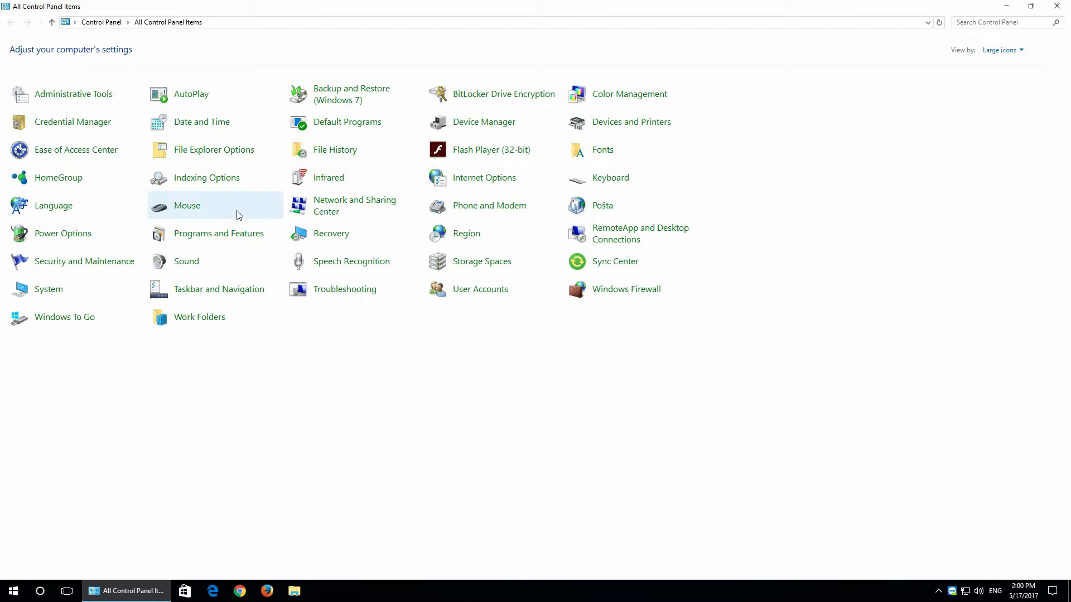
{"action": "left_click", "coordinate": [56, 289]}
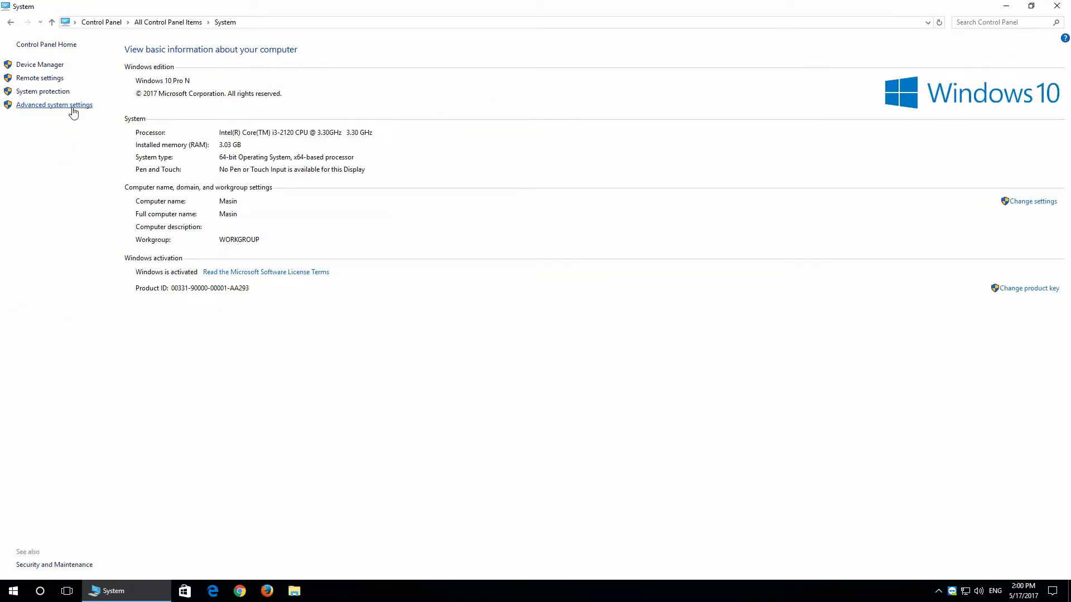
Step: Set Device Installation Settings to Yes (download manufacturers' apps), save, and close System Properties
{"action": "left_click", "coordinate": [72, 105]}
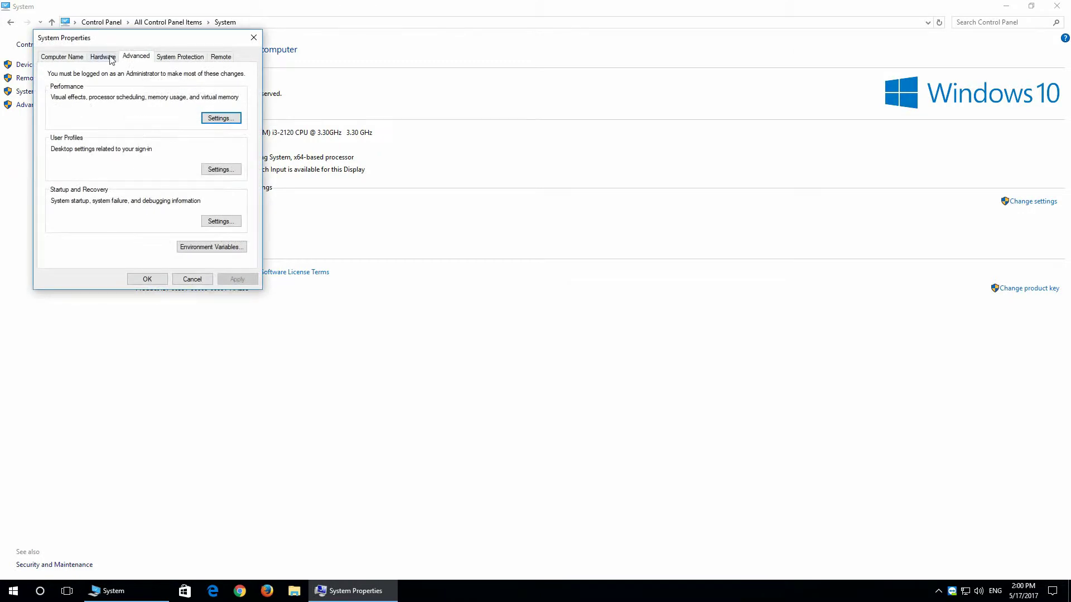
{"action": "left_click", "coordinate": [104, 57]}
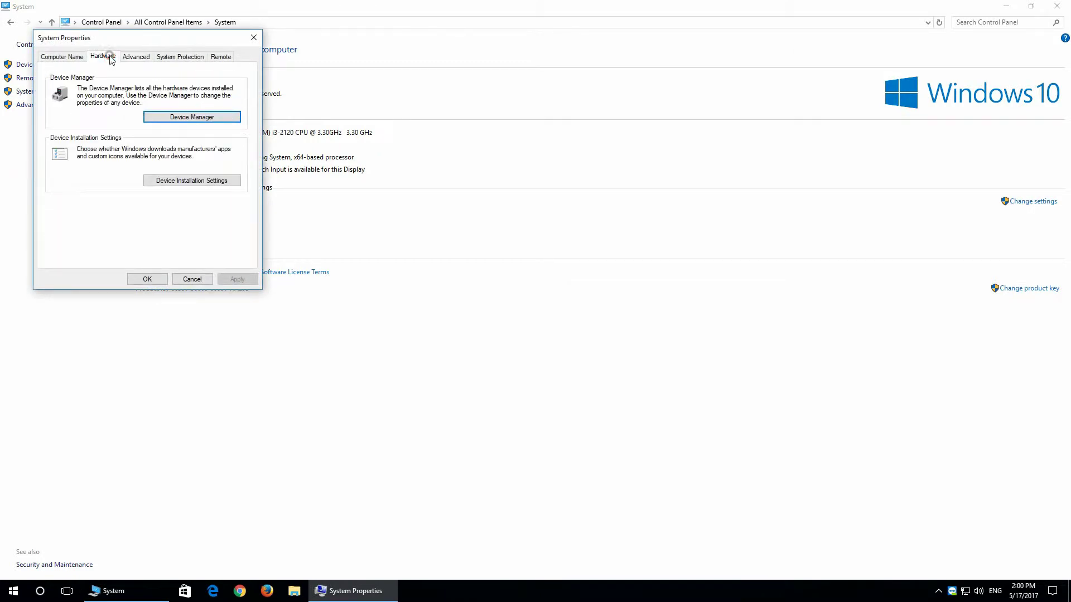
{"action": "left_click", "coordinate": [230, 183]}
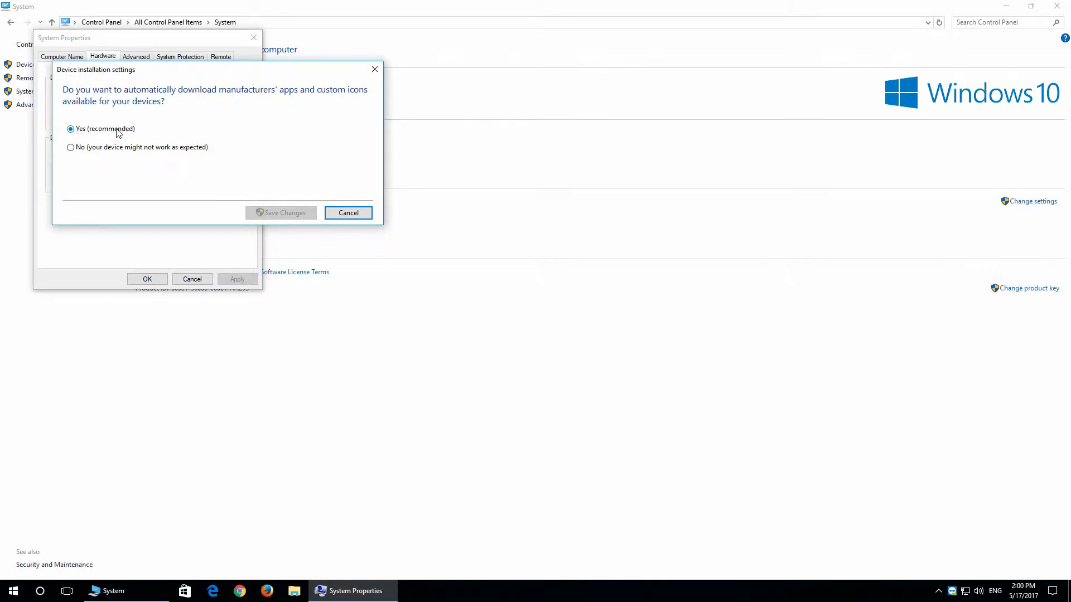
{"action": "left_click", "coordinate": [93, 148]}
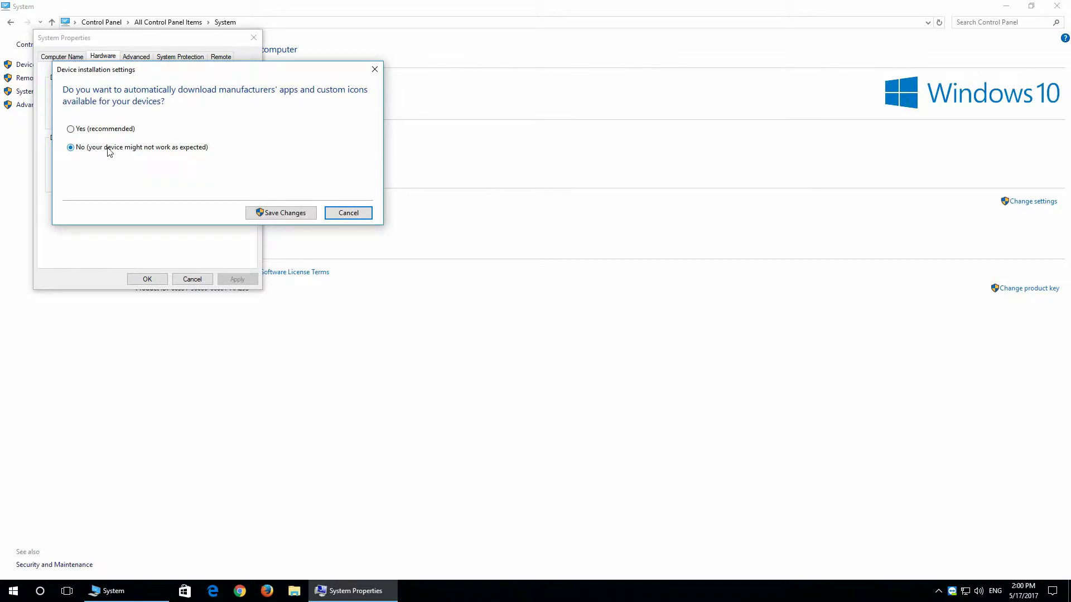
{"action": "left_click", "coordinate": [93, 130]}
{"action": "left_click", "coordinate": [285, 214]}
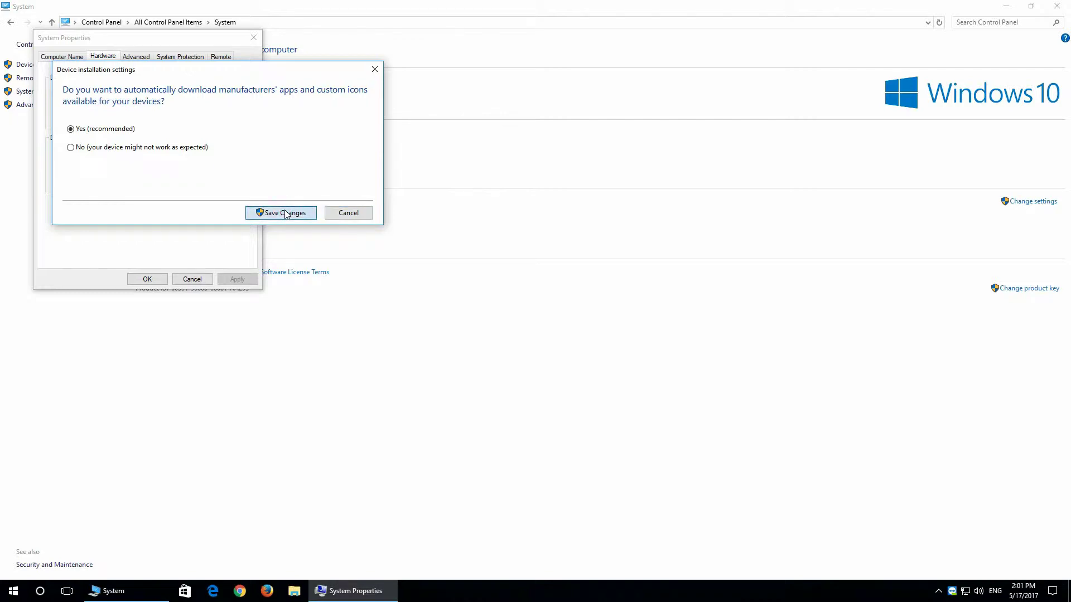
{"action": "left_click", "coordinate": [145, 280]}
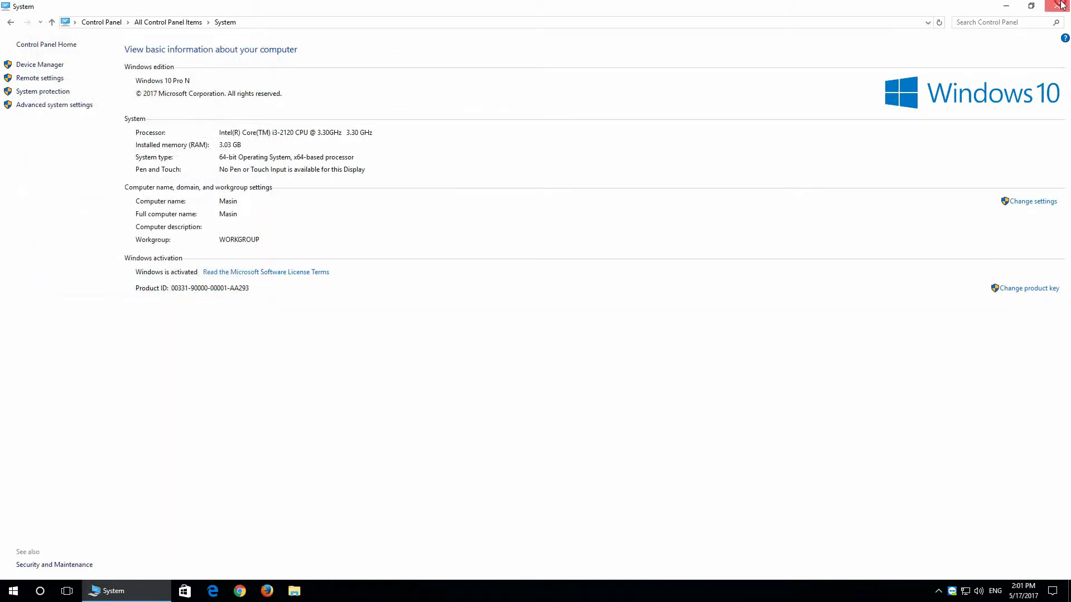
Step: Close System, open Settings > Devices, view Printers & scanners and Mouse, then return to Bluetooth & other devices
{"action": "left_click", "coordinate": [1056, 6]}
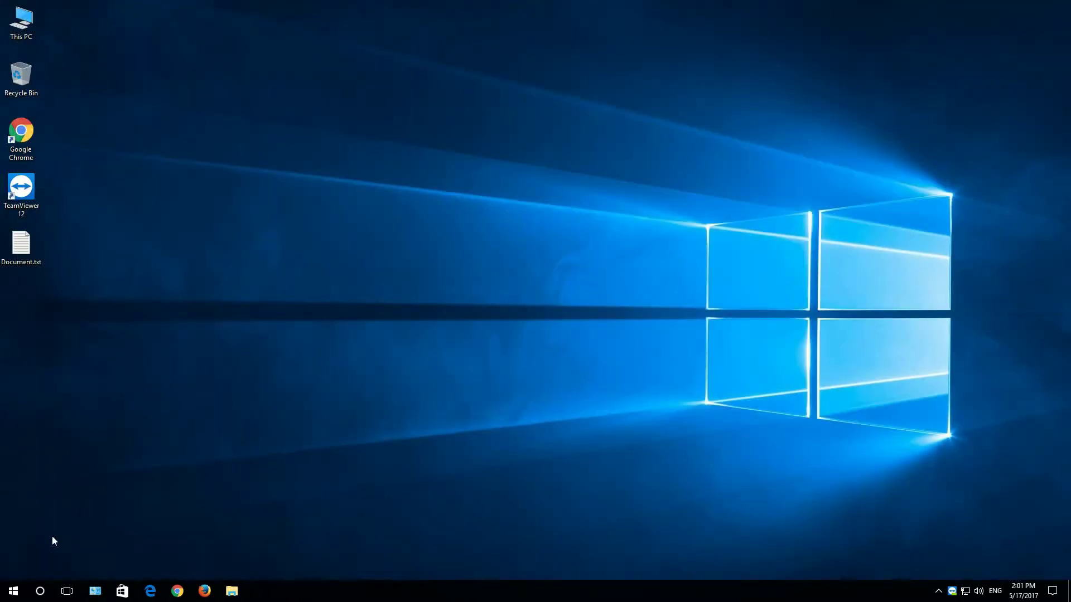
{"action": "left_click", "coordinate": [12, 592]}
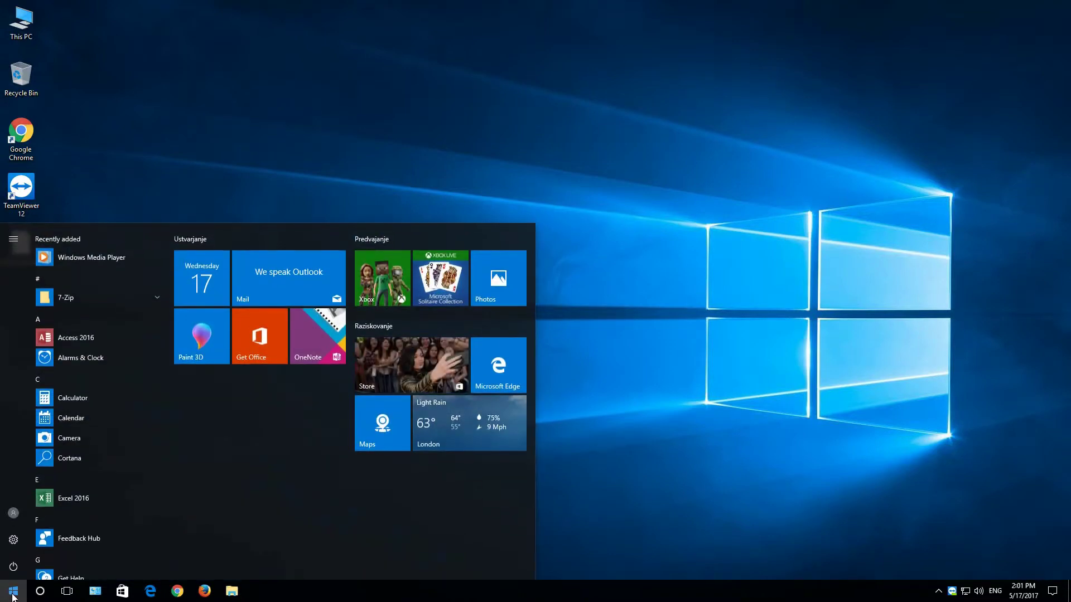
{"action": "left_click", "coordinate": [13, 541]}
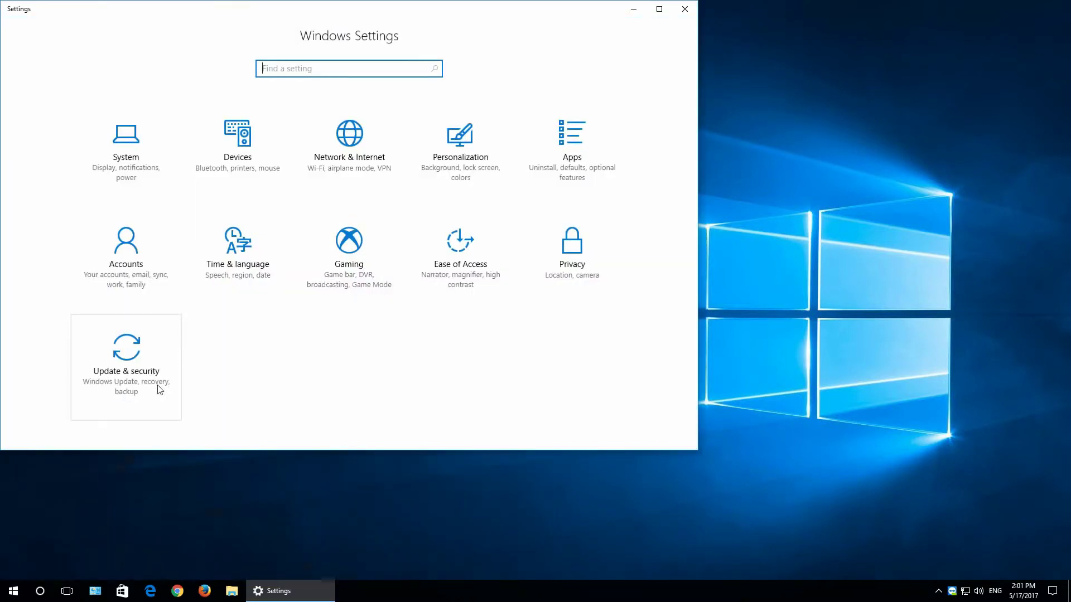
{"action": "left_click", "coordinate": [214, 137]}
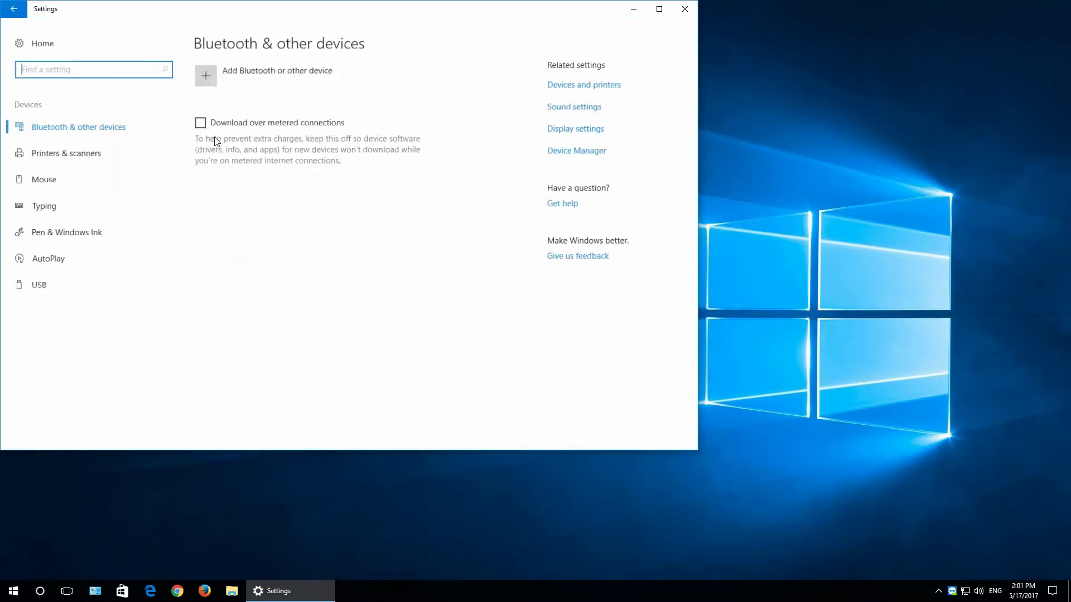
{"action": "left_click", "coordinate": [73, 153]}
{"action": "left_click", "coordinate": [68, 176]}
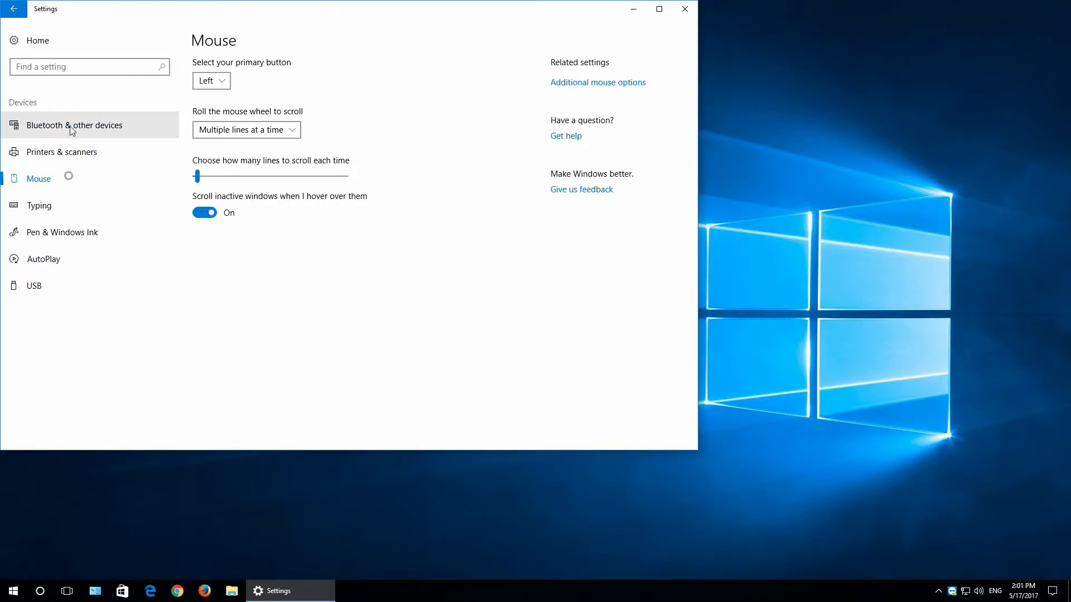
{"action": "left_click", "coordinate": [71, 129]}
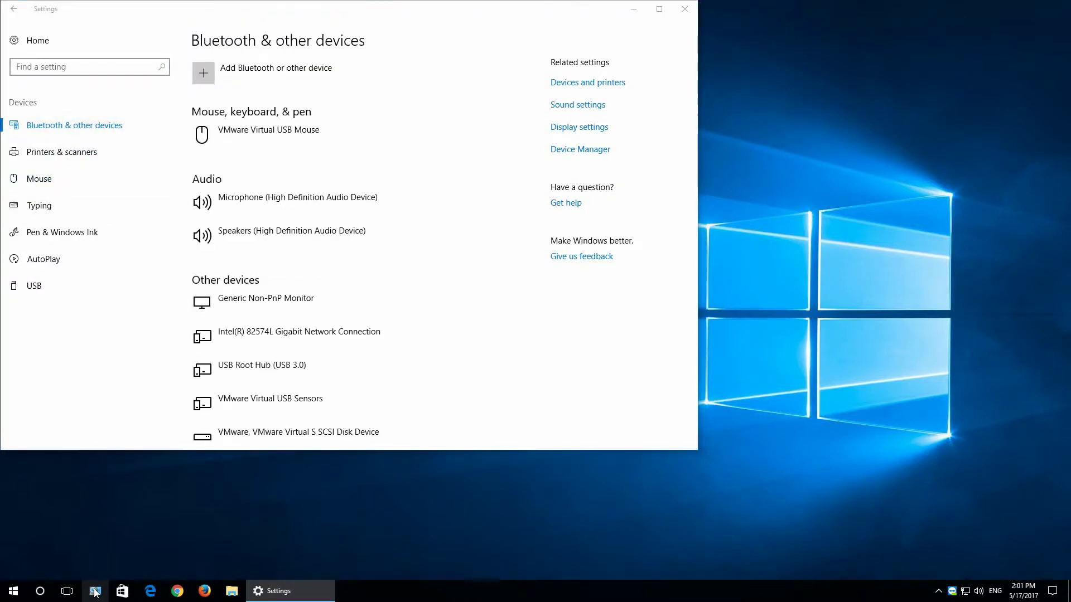
Step: Open Devices and Printers in a restored window, then open a second All Control Panel Items window from the taskbar
{"action": "left_click", "coordinate": [96, 592]}
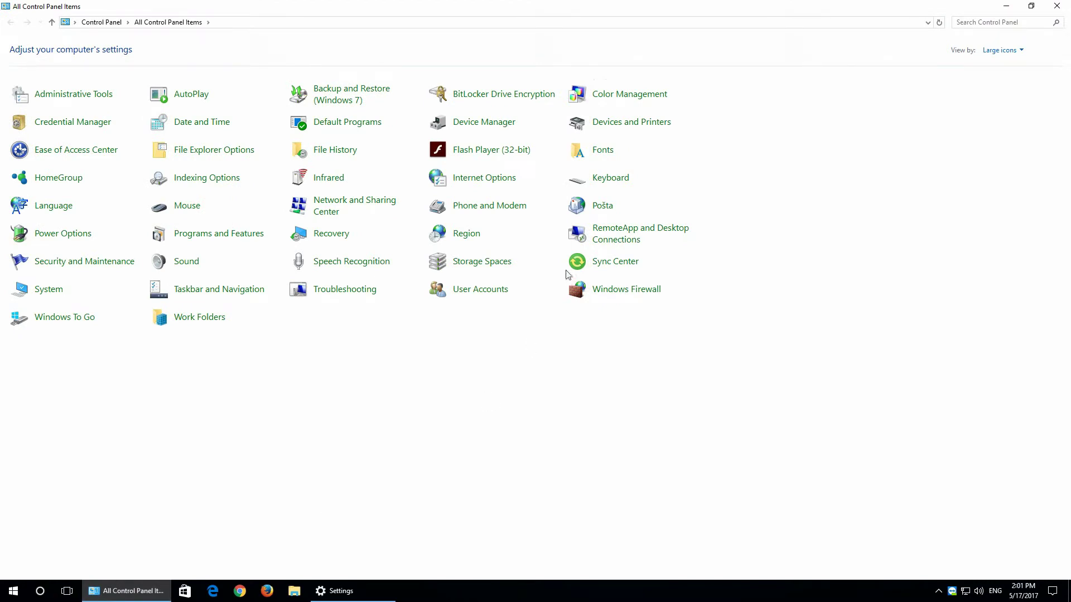
{"action": "left_click", "coordinate": [652, 124]}
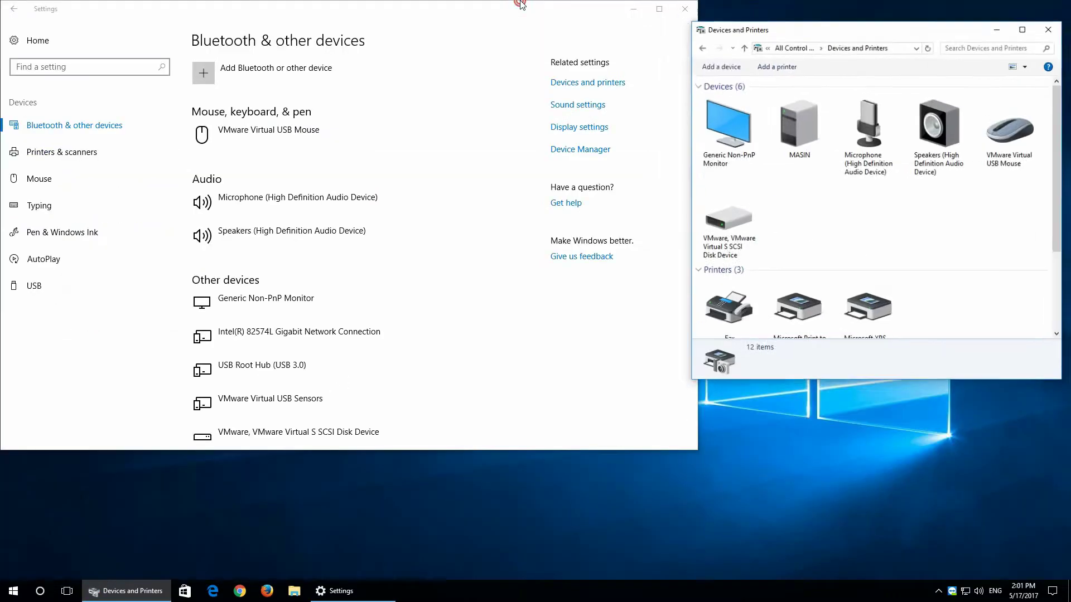
{"action": "double_click", "coordinate": [522, 5]}
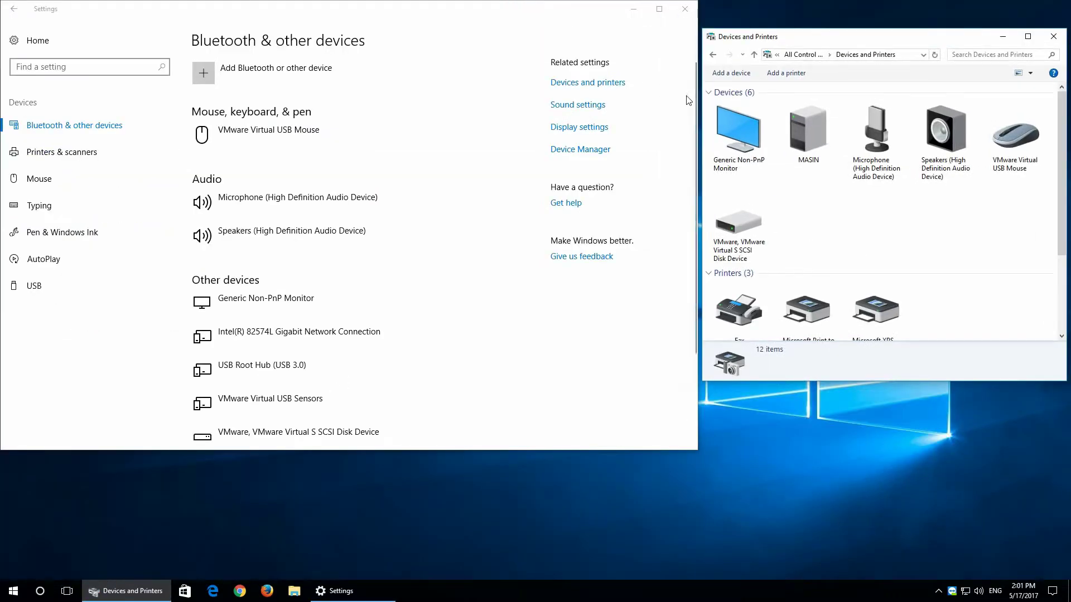
{"action": "right_click", "coordinate": [149, 590]}
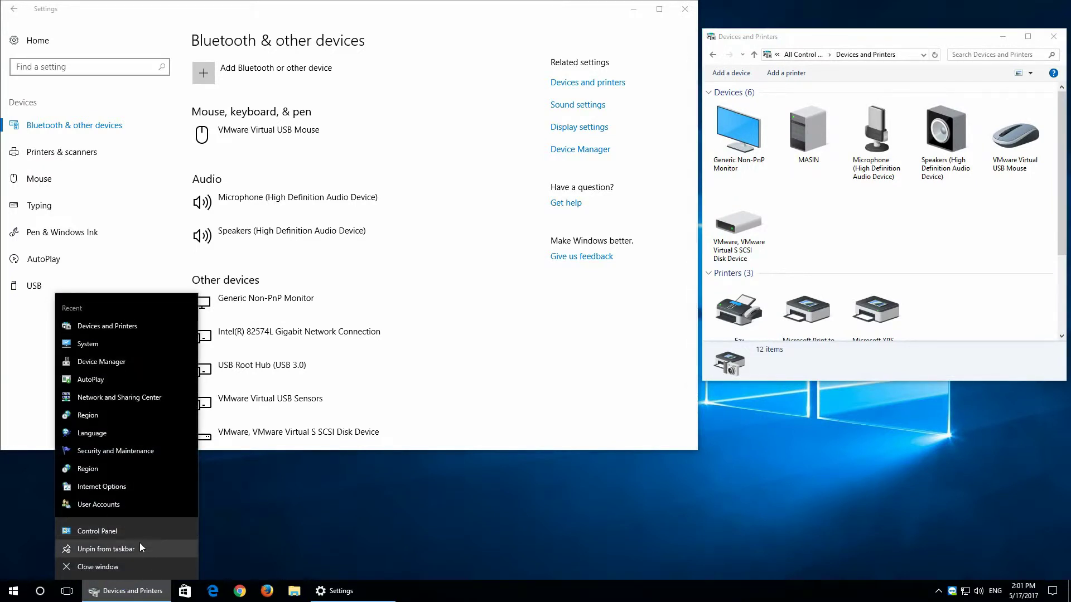
{"action": "left_click", "coordinate": [130, 530]}
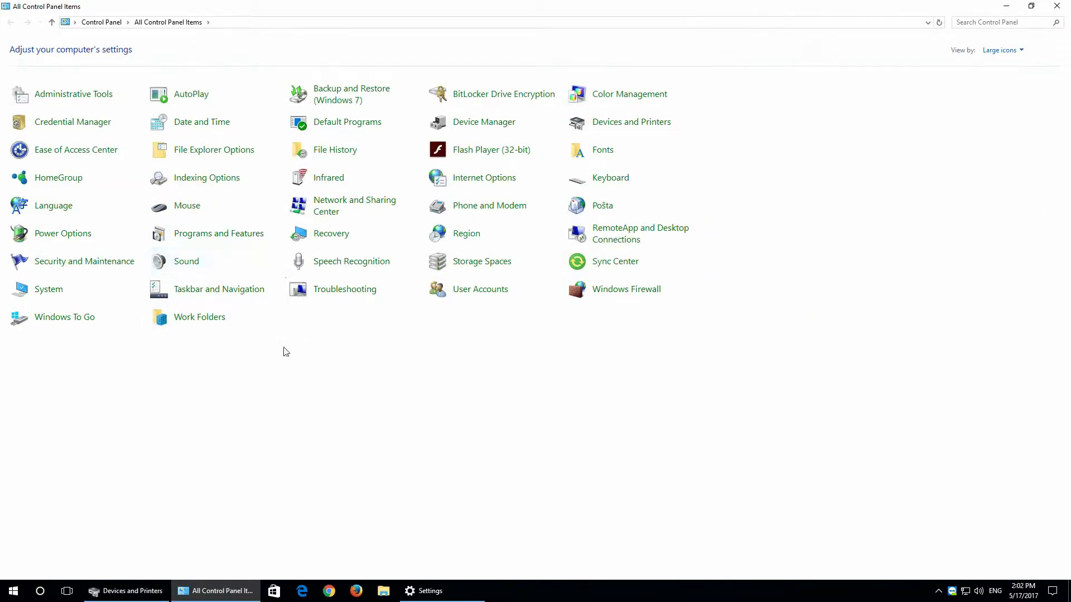
Step: Show Device Manager devices by container and select Microphone, Microsoft XPS Document Writer and VMware Virtual USB Sensors
{"action": "left_click", "coordinate": [487, 123]}
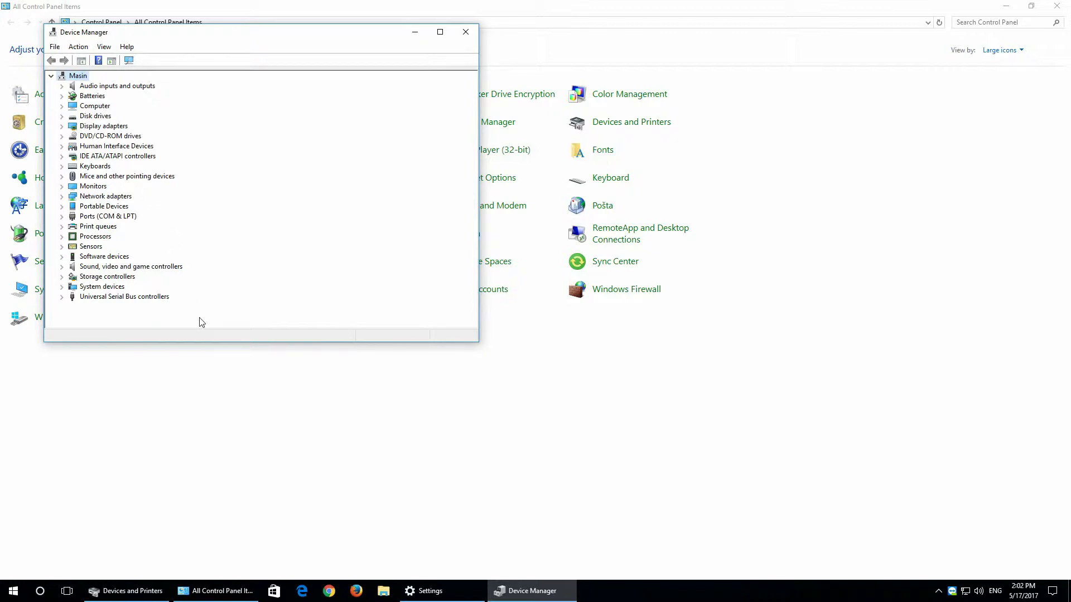
{"action": "left_click", "coordinate": [105, 46]}
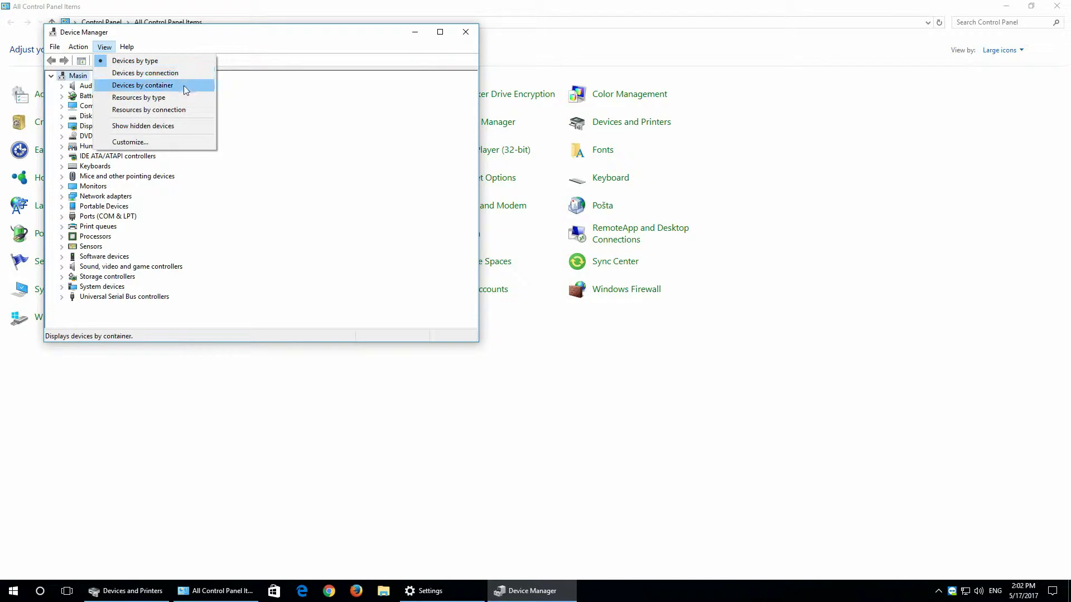
{"action": "left_click", "coordinate": [185, 90]}
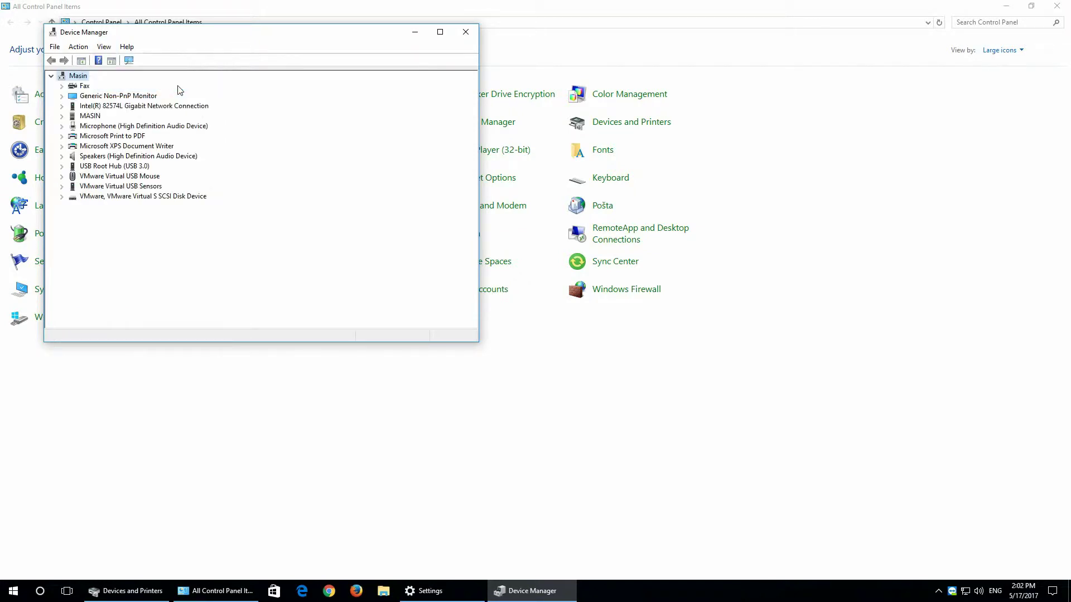
{"action": "left_click", "coordinate": [127, 126]}
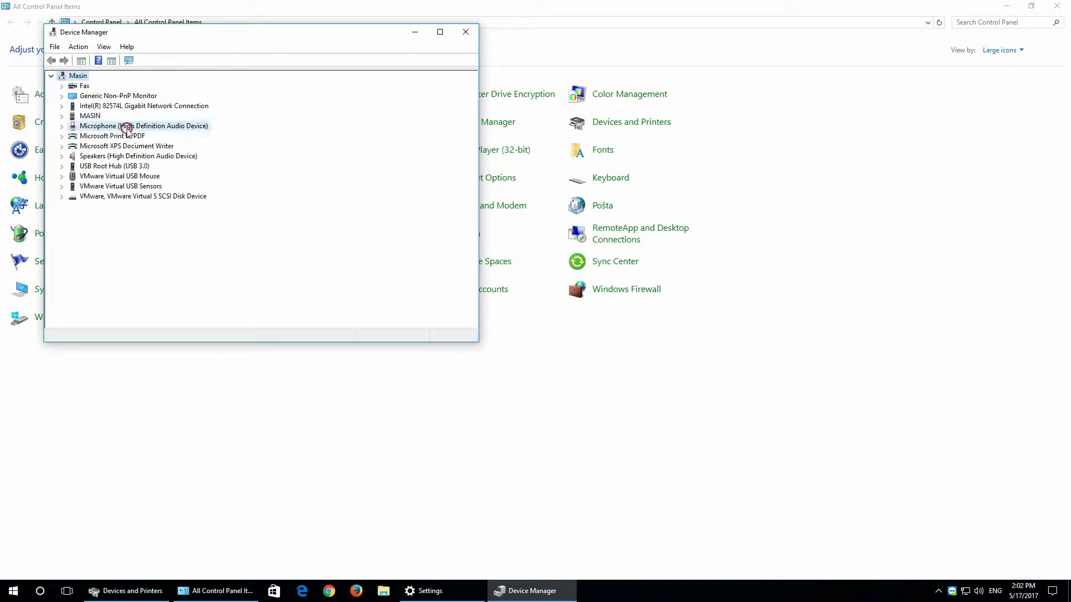
{"action": "left_click", "coordinate": [118, 146]}
{"action": "left_click", "coordinate": [129, 186]}
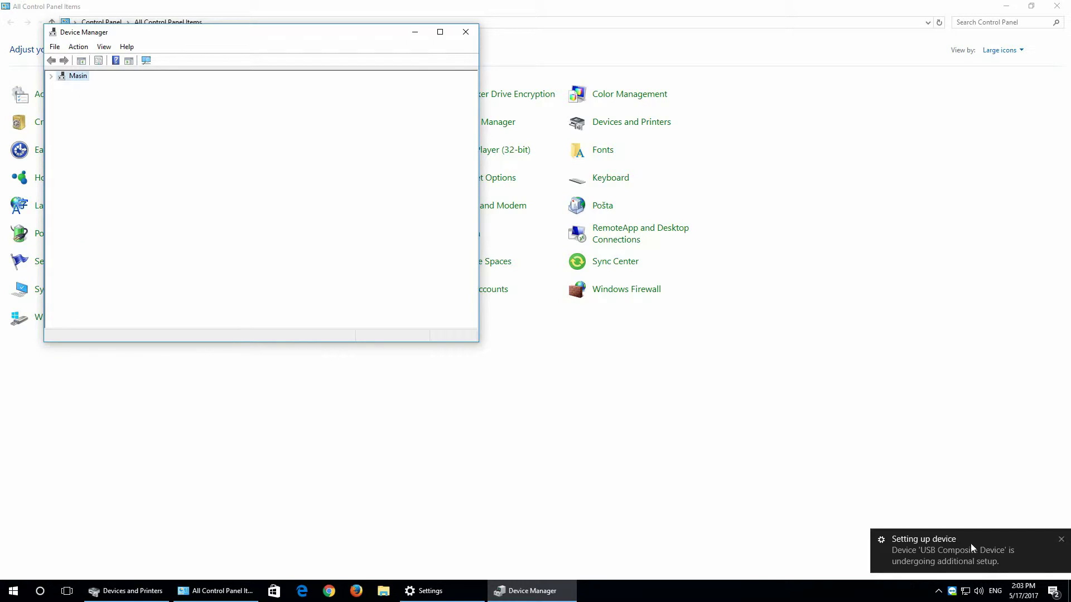
Step: Check the new device setup in Settings, dismiss the completion notice, and move Settings aside to reveal Device Manager
{"action": "left_click", "coordinate": [942, 548]}
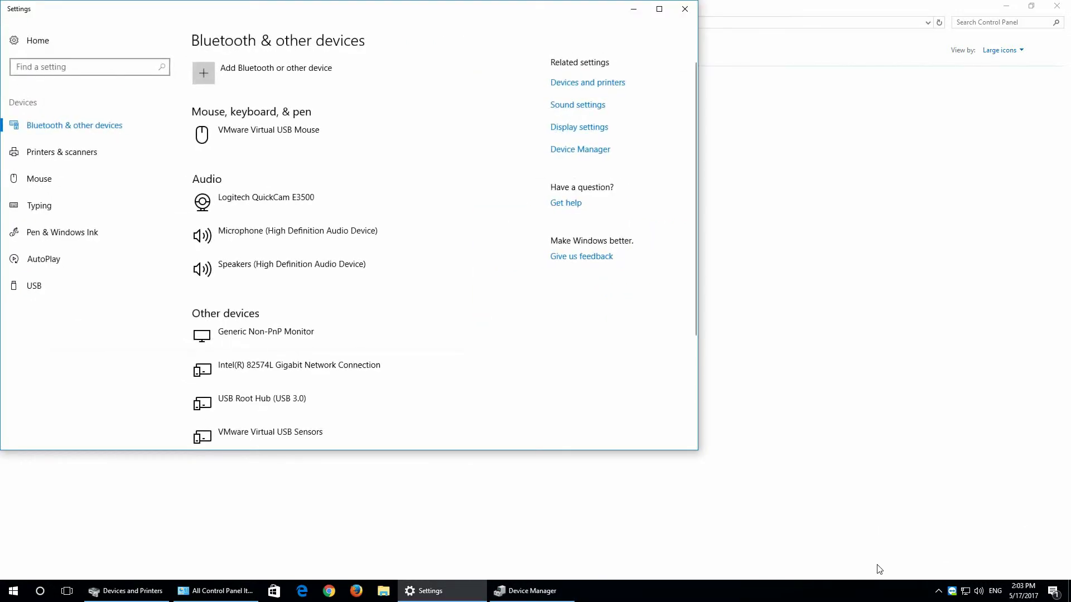
{"action": "left_click_drag", "start_coordinate": [238, 19], "coordinate": [372, 78]}
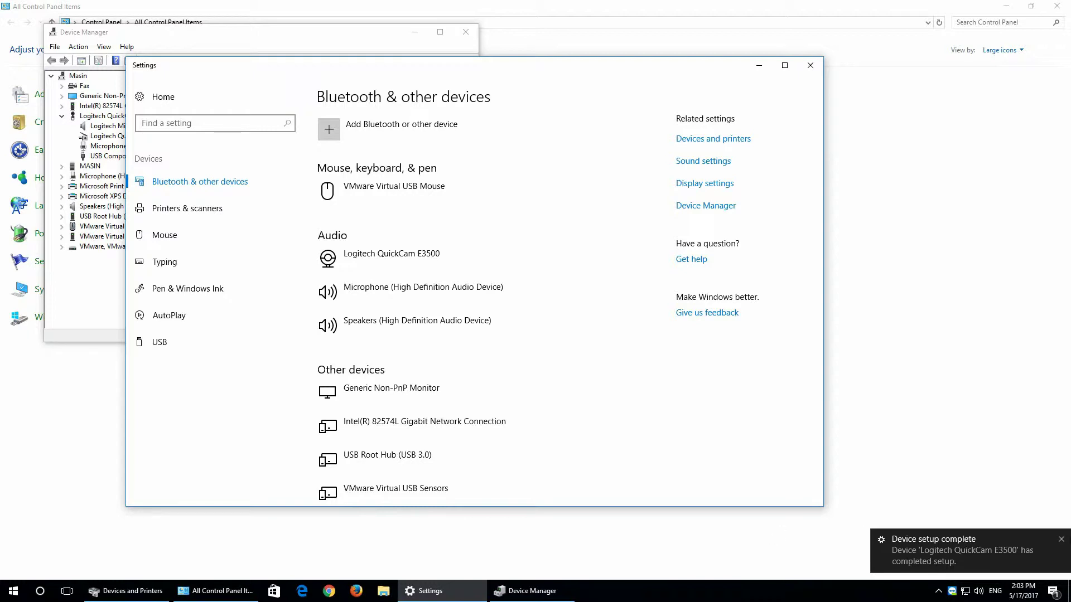
{"action": "left_click", "coordinate": [1060, 539]}
{"action": "left_click_drag", "start_coordinate": [429, 75], "coordinate": [570, 91]}
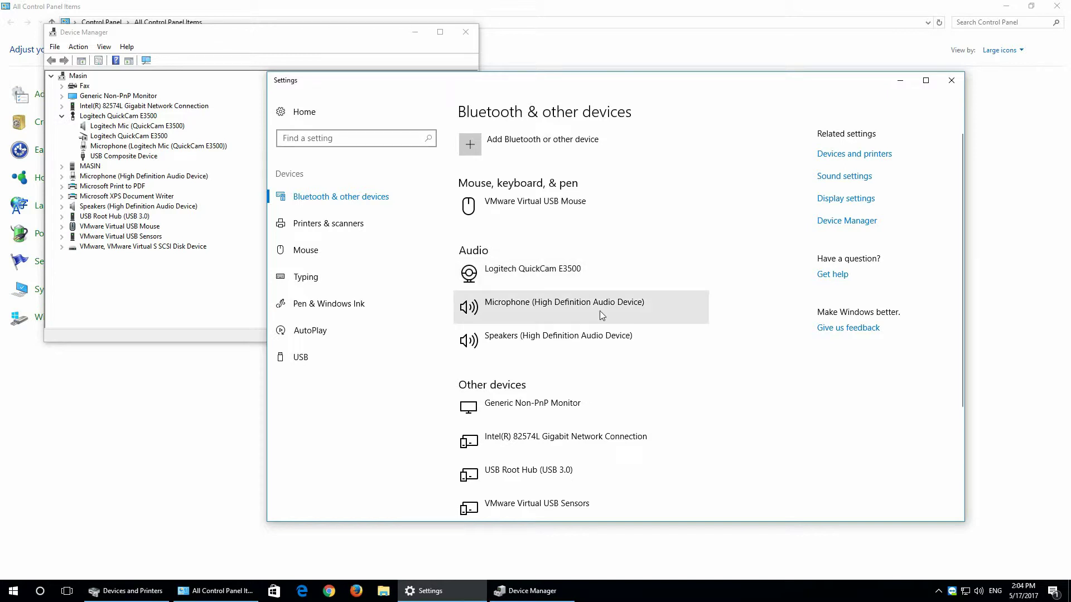
{"action": "double_click", "coordinate": [957, 594]}
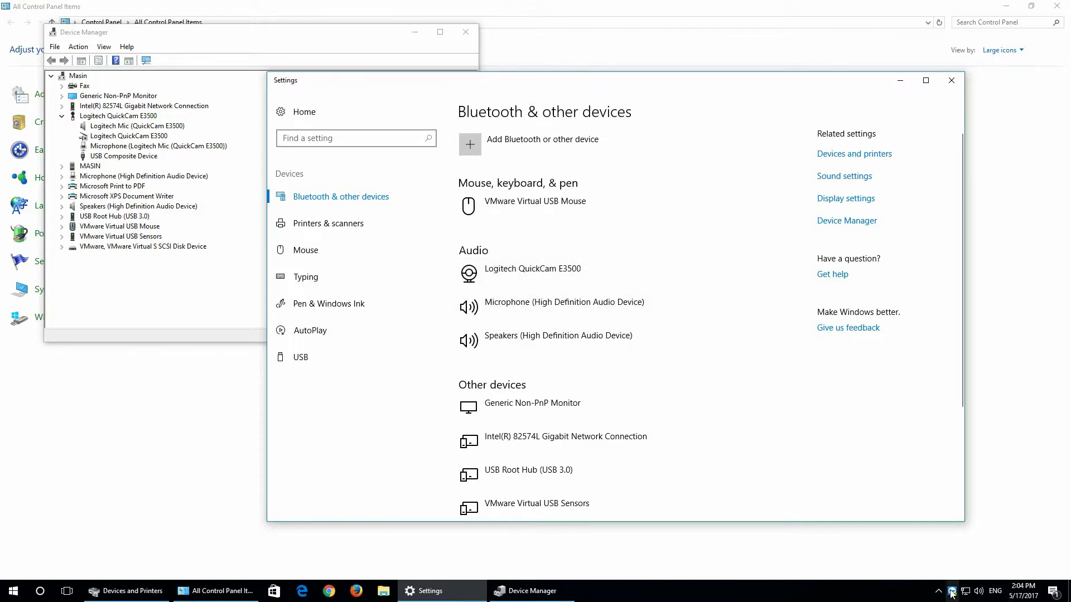
{"action": "left_click", "coordinate": [368, 181]}
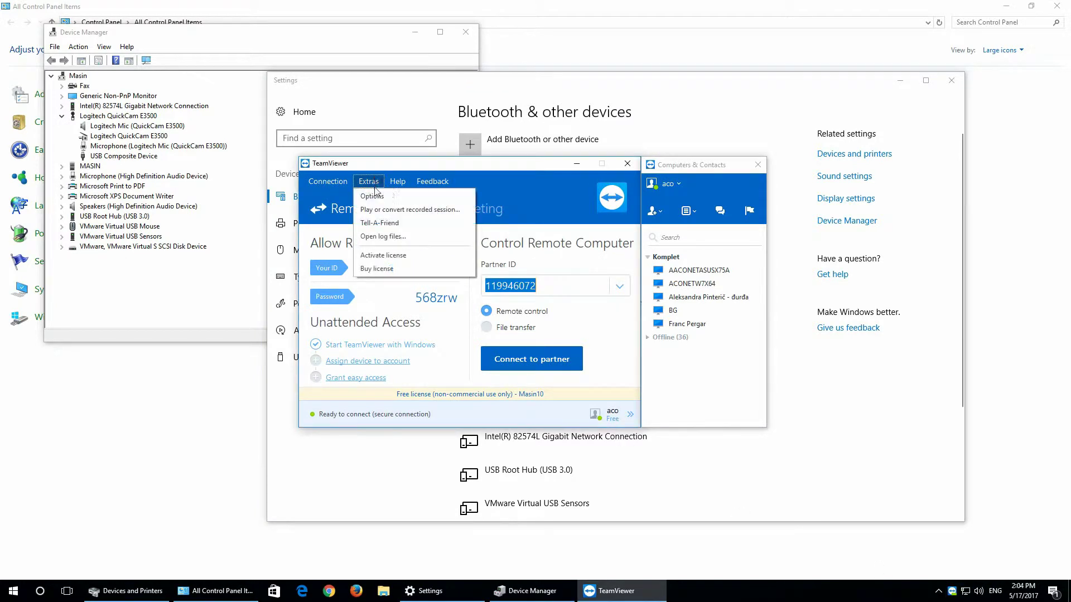
{"action": "left_click", "coordinate": [375, 195]}
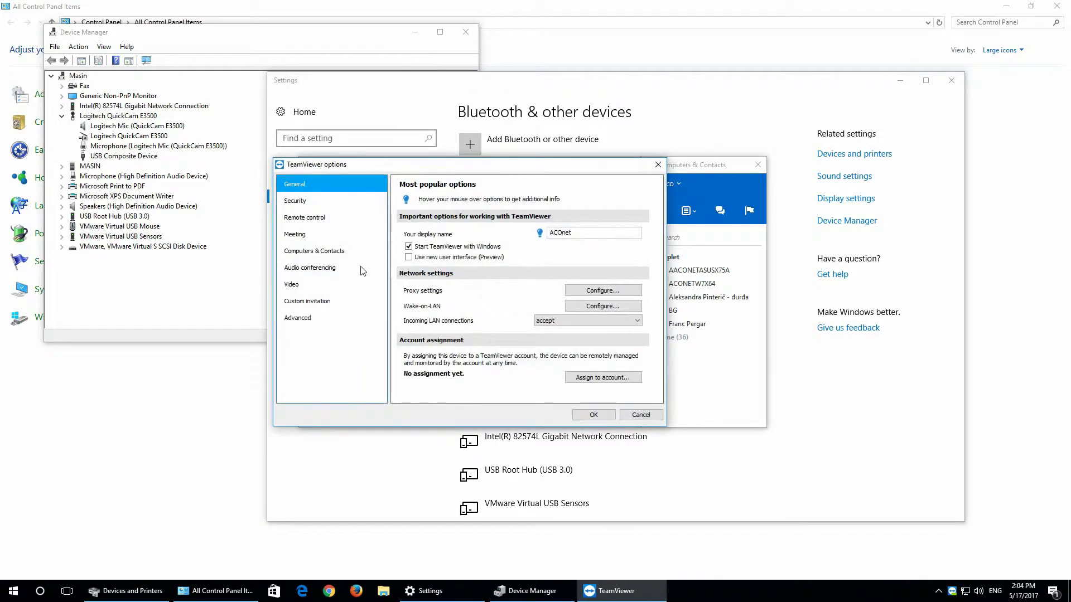
{"action": "left_click", "coordinate": [307, 287]}
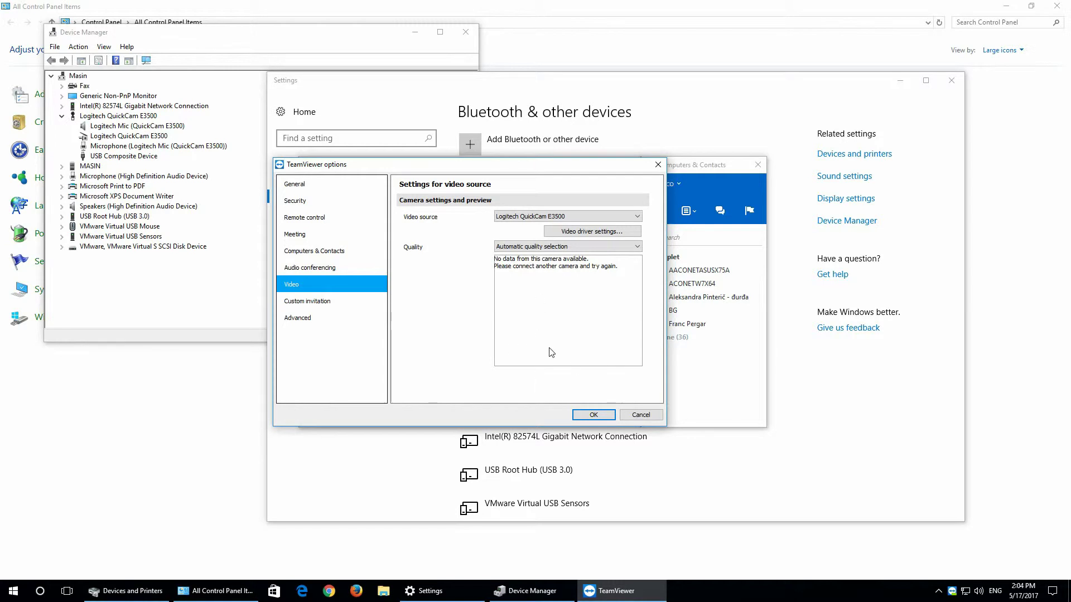
{"action": "left_click", "coordinate": [641, 414]}
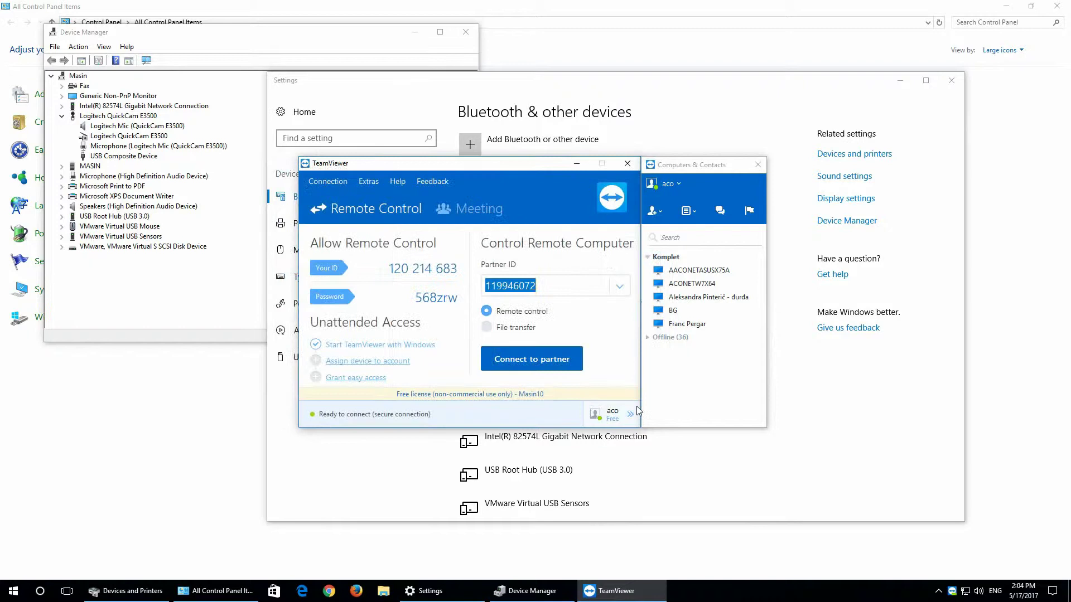
{"action": "left_click", "coordinate": [627, 163]}
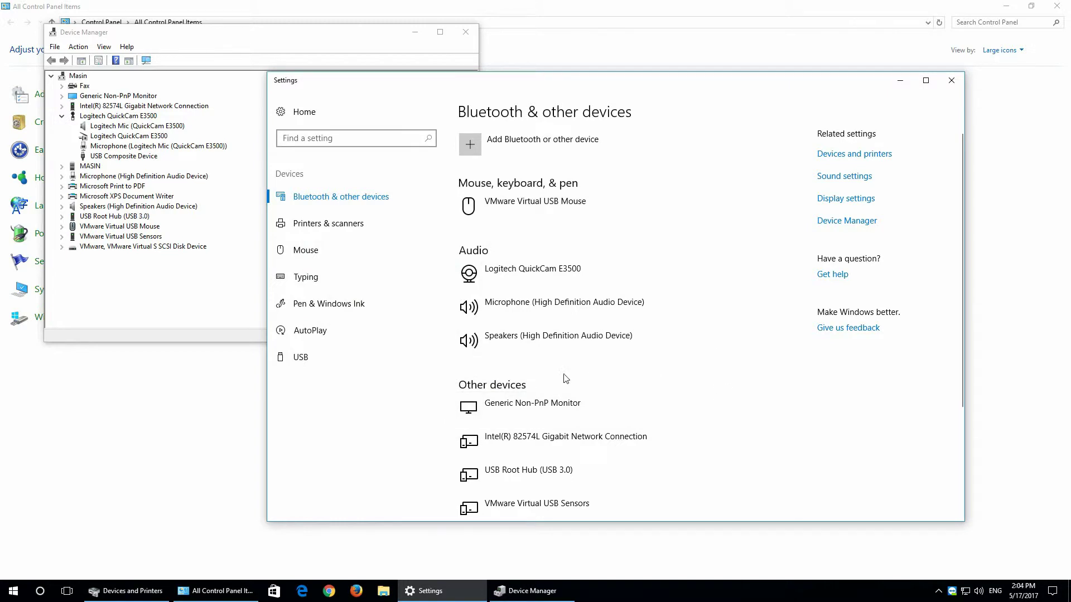
{"action": "left_click_drag", "start_coordinate": [836, 84], "coordinate": [899, 92]}
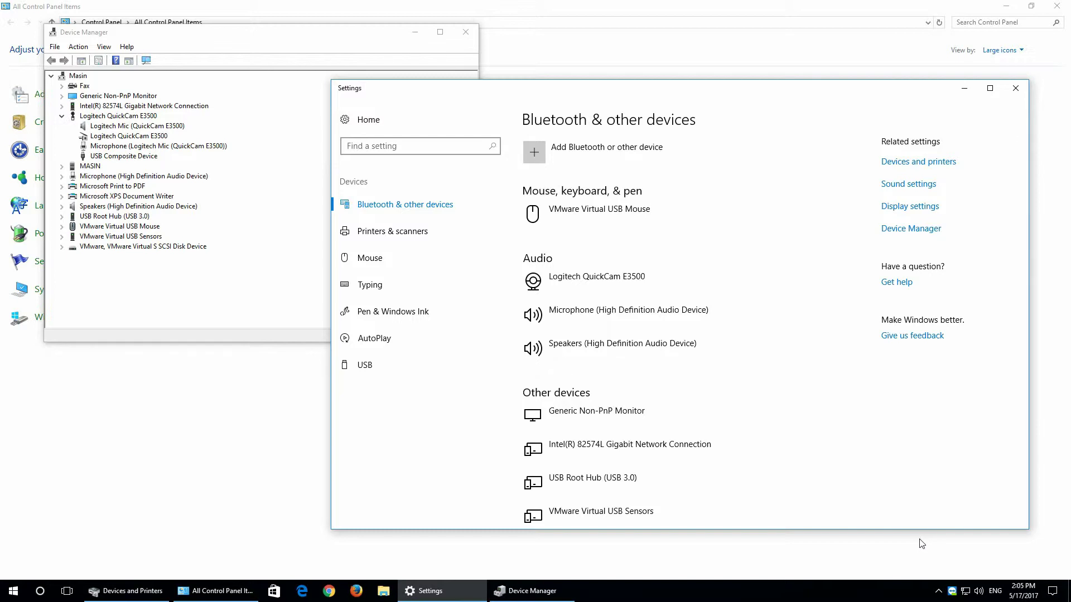
Step: Search Google in Chrome for 'logitech e3500'
{"action": "left_click", "coordinate": [334, 592]}
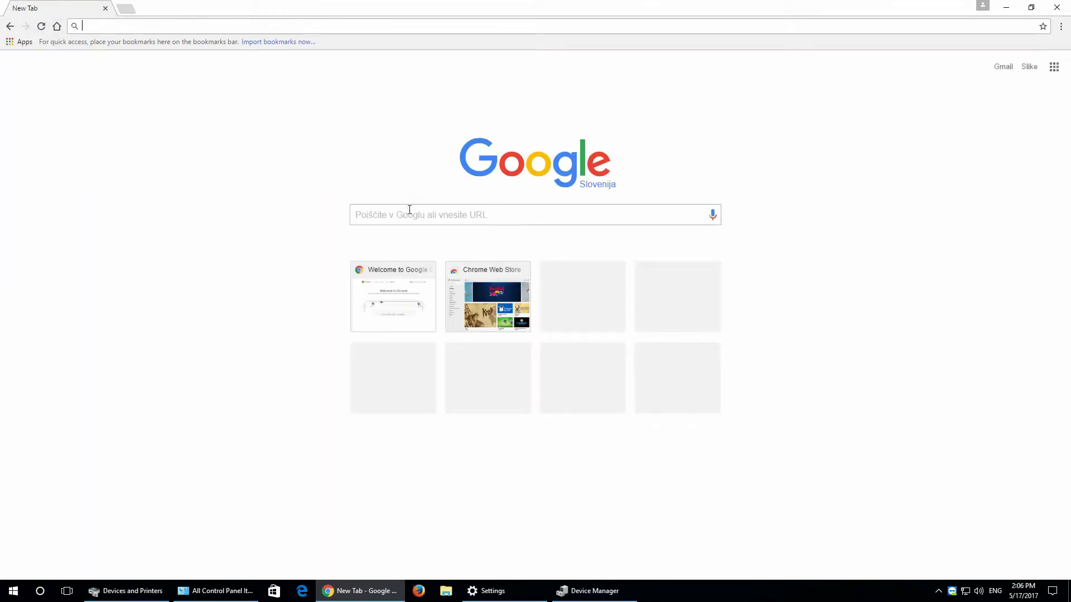
{"action": "left_click", "coordinate": [415, 208]}
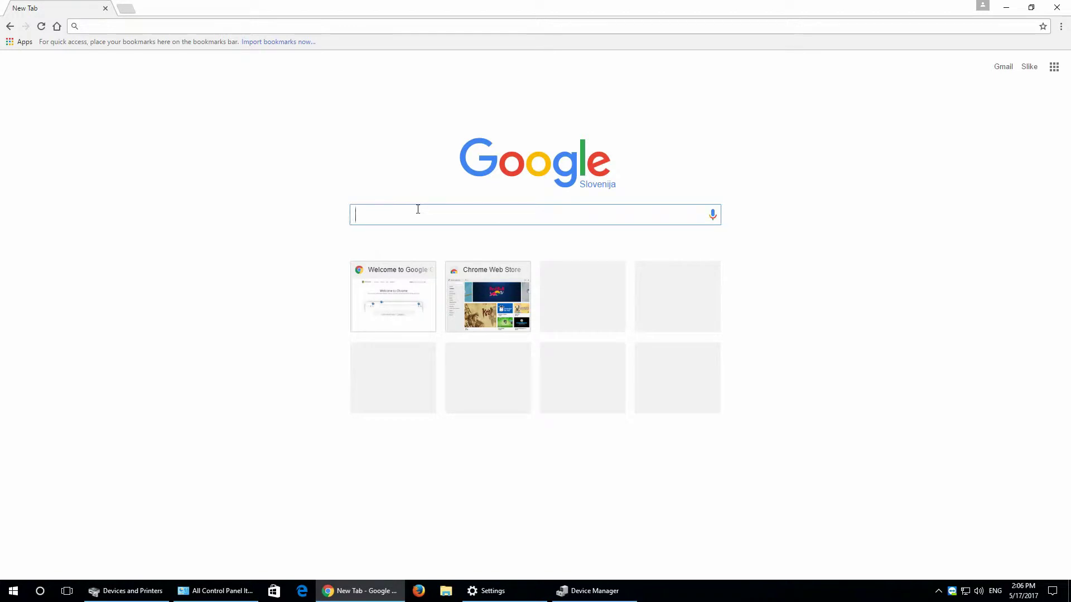
{"action": "type", "text": "Logitre"}
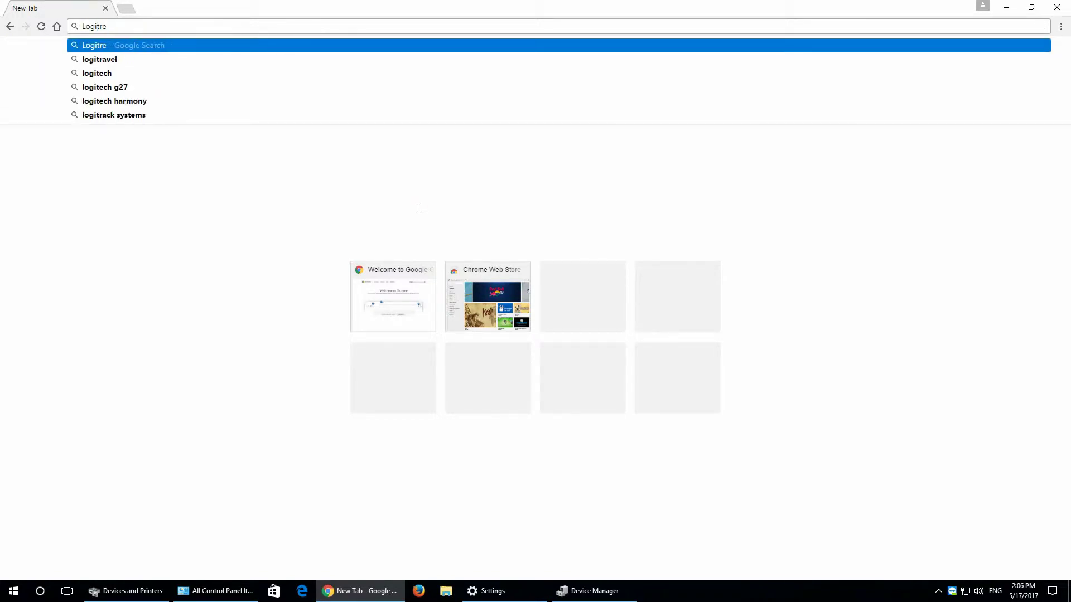
{"action": "key", "text": "BackSpace"}
{"action": "key", "text": "BackSpace"}
{"action": "key", "text": "BackSpace"}
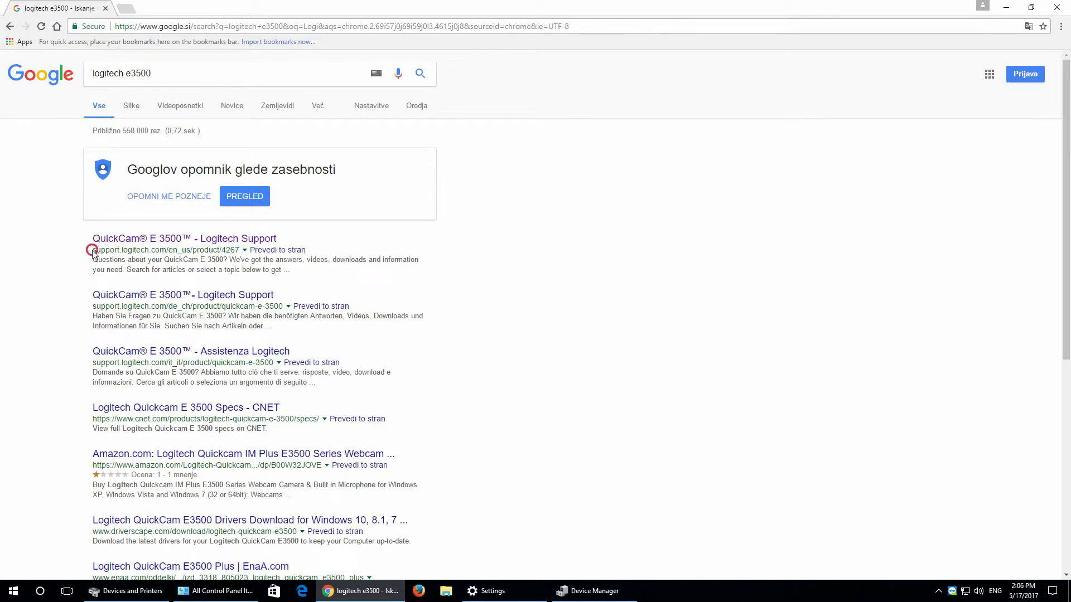
Step: Highlight logitech.com in the first result's address and the words 'logitech' and 'e3500' in the query
{"action": "left_click_drag", "start_coordinate": [92, 249], "coordinate": [210, 246]}
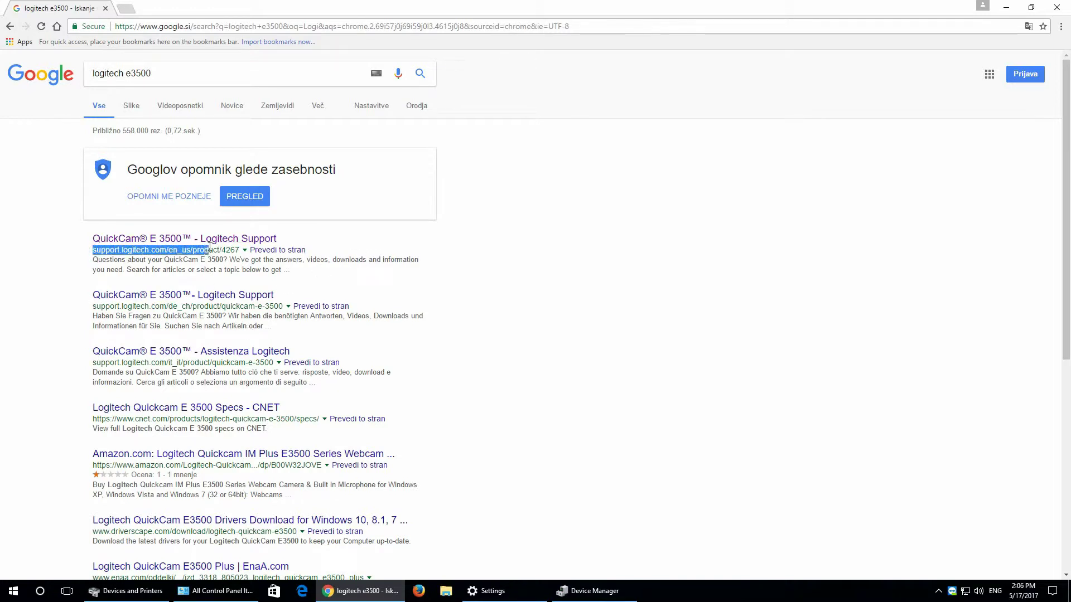
{"action": "left_click", "coordinate": [160, 252]}
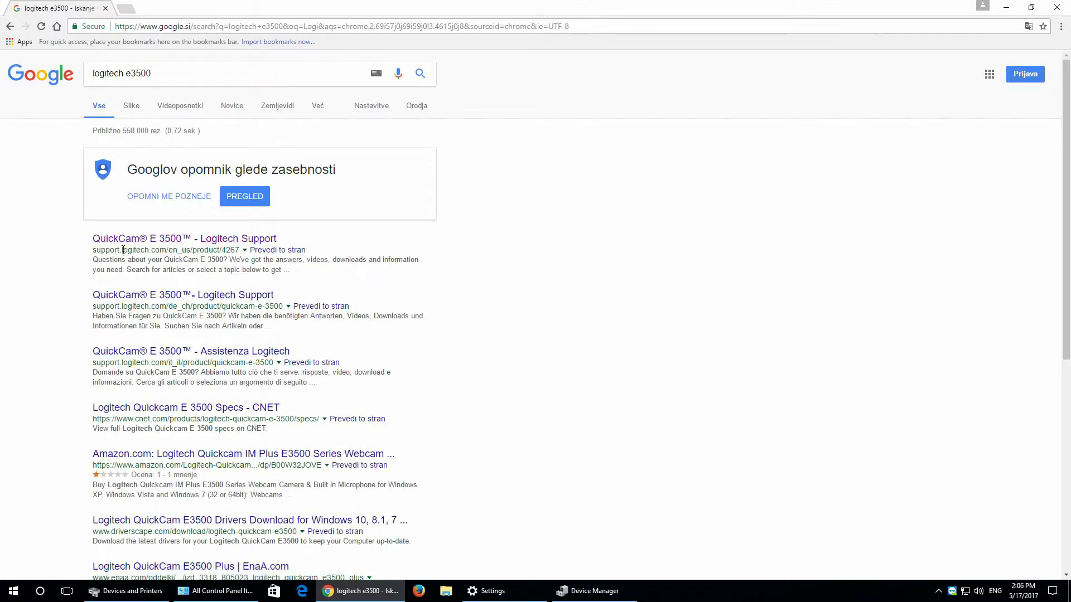
{"action": "left_click", "coordinate": [120, 248]}
{"action": "left_click_drag", "start_coordinate": [120, 248], "coordinate": [168, 251]}
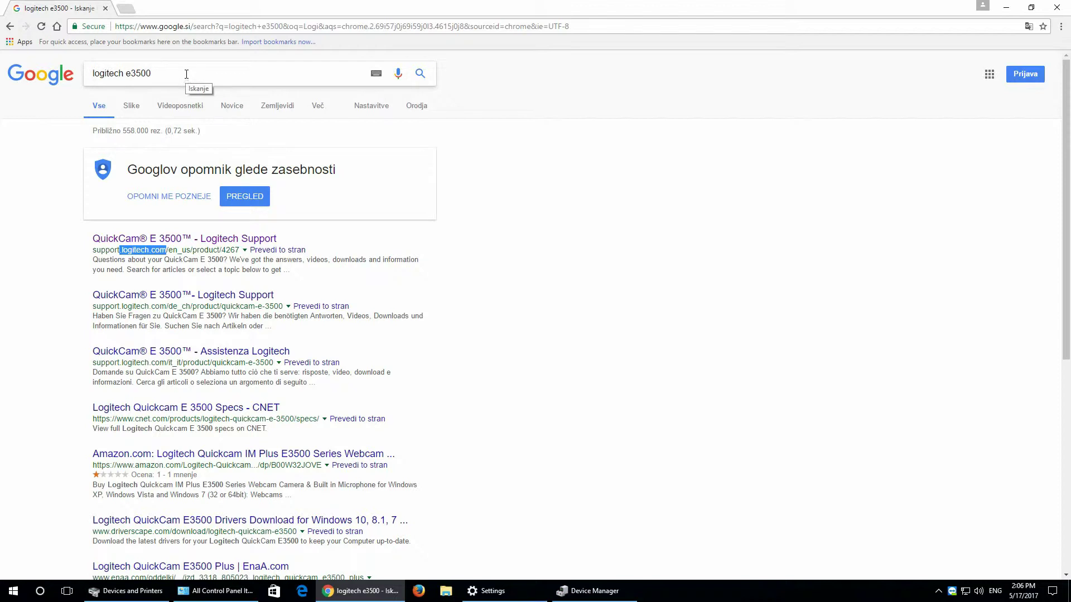
{"action": "left_click_drag", "start_coordinate": [167, 73], "coordinate": [97, 69]}
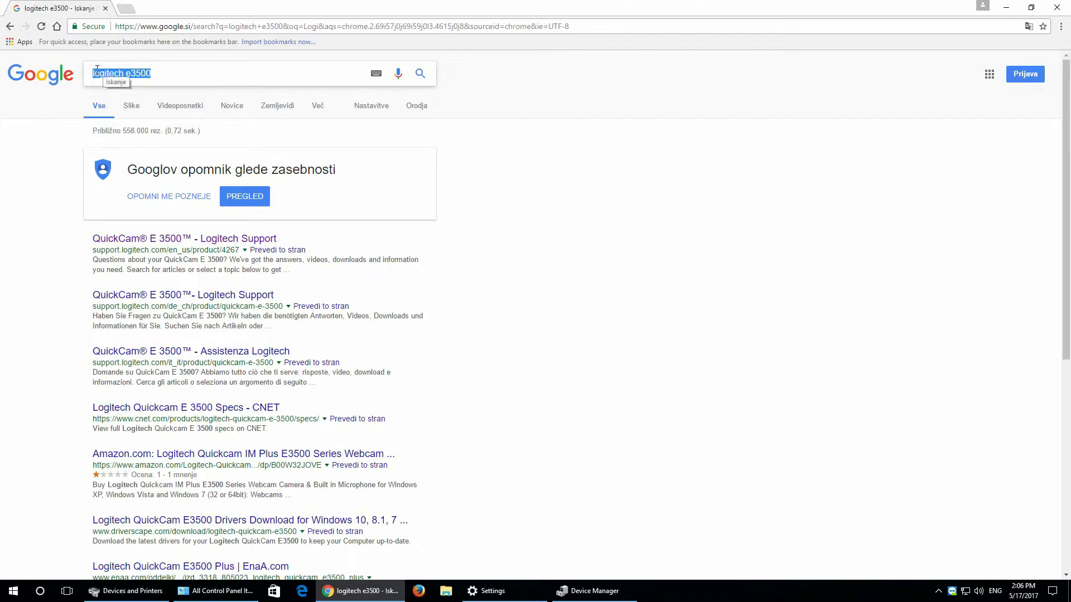
{"action": "left_click", "coordinate": [95, 72]}
{"action": "left_click", "coordinate": [114, 72]}
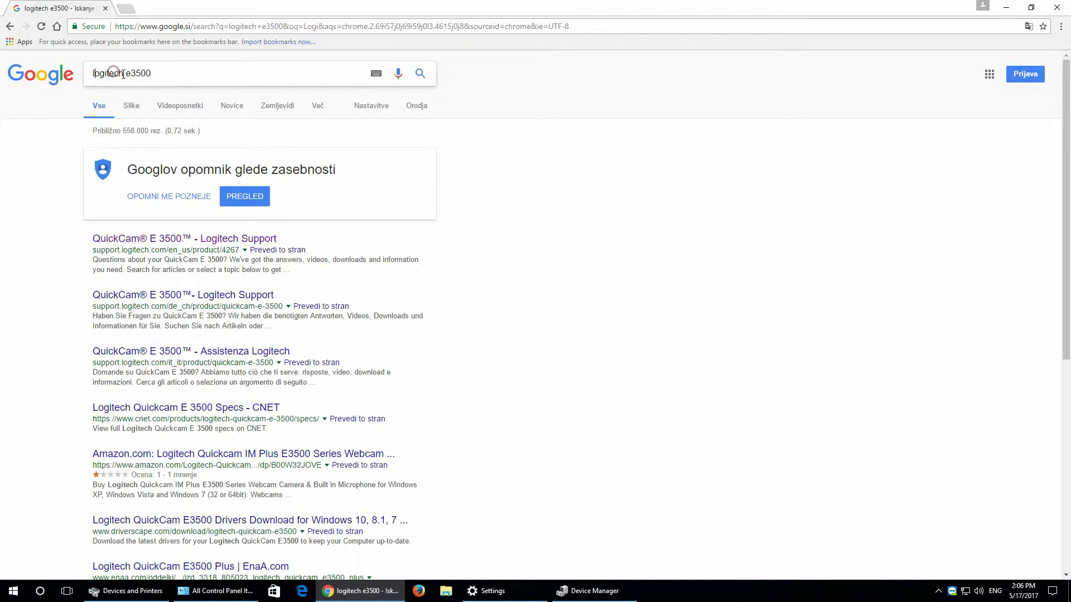
{"action": "double_click", "coordinate": [120, 73]}
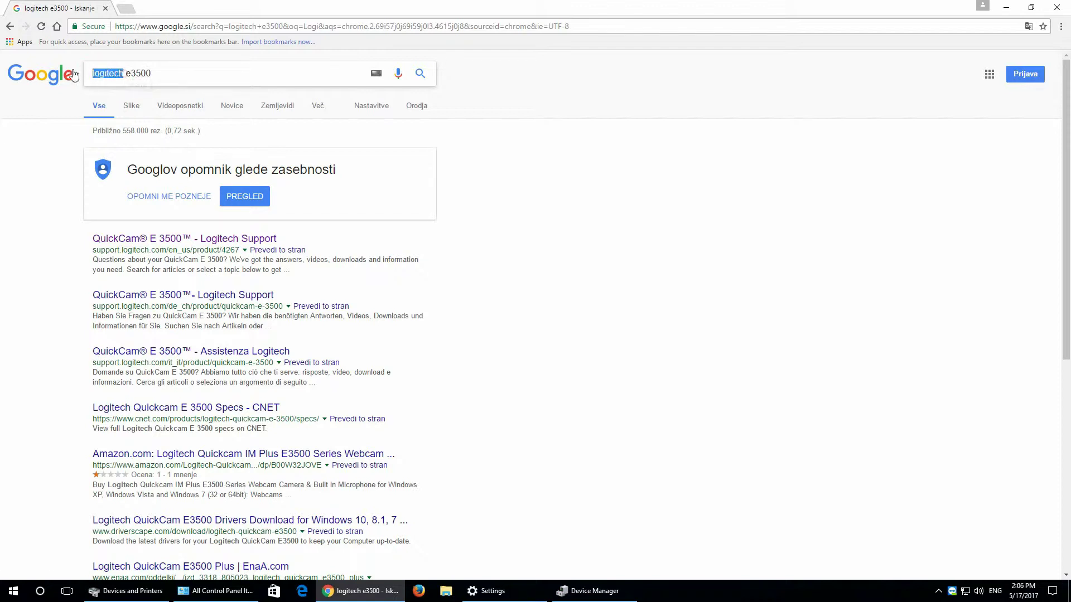
{"action": "double_click", "coordinate": [137, 73]}
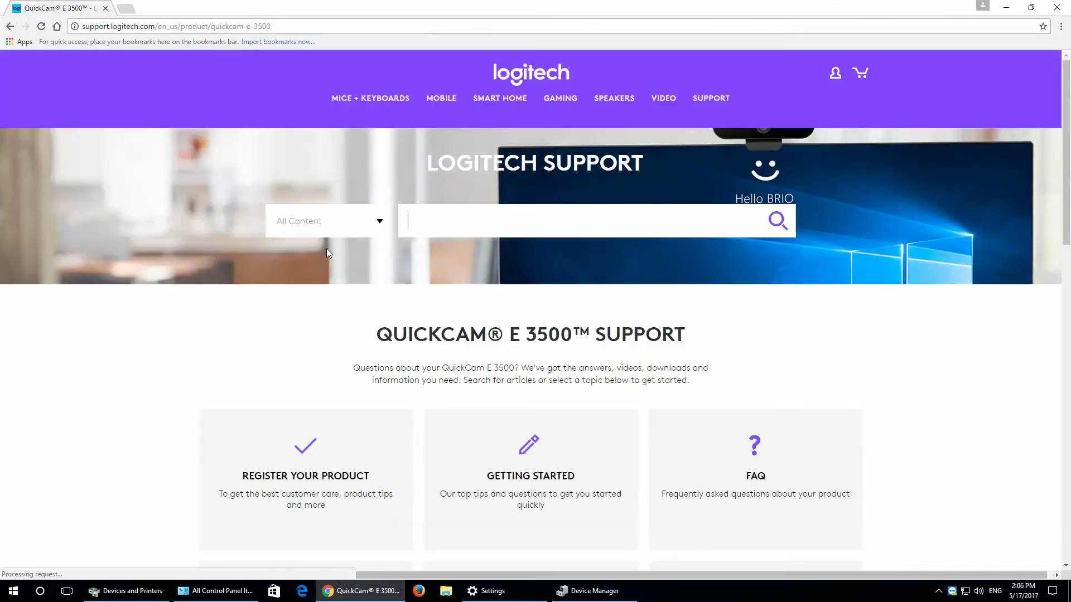
Step: Open the QuickCam E 3500 Downloads page and expand the Choose OS list
{"action": "scroll", "coordinate": [326, 248], "scroll_direction": "down", "scroll_amount": 5}
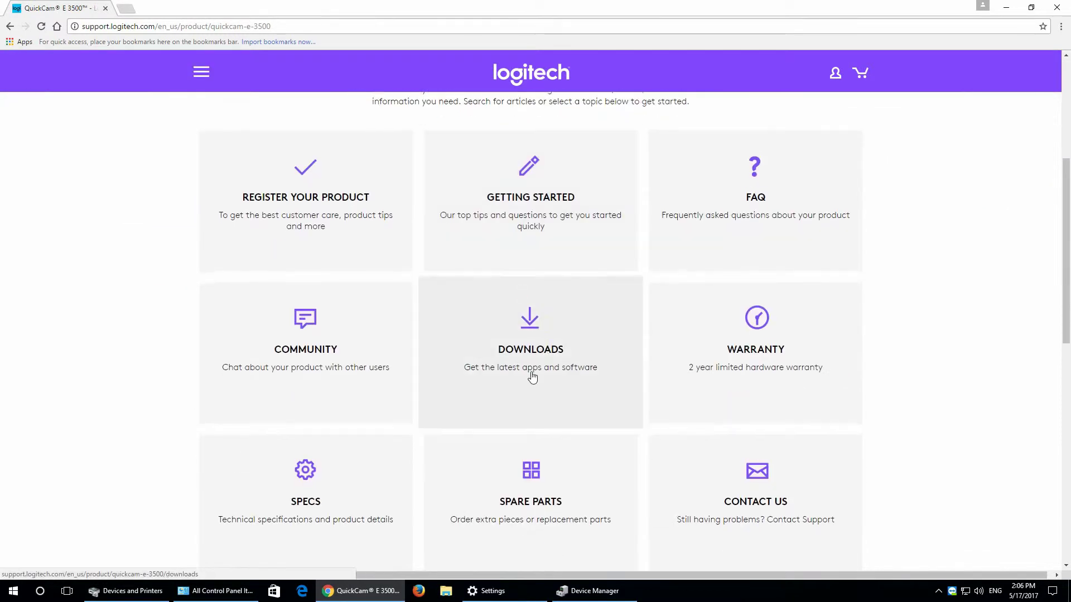
{"action": "left_click", "coordinate": [532, 330]}
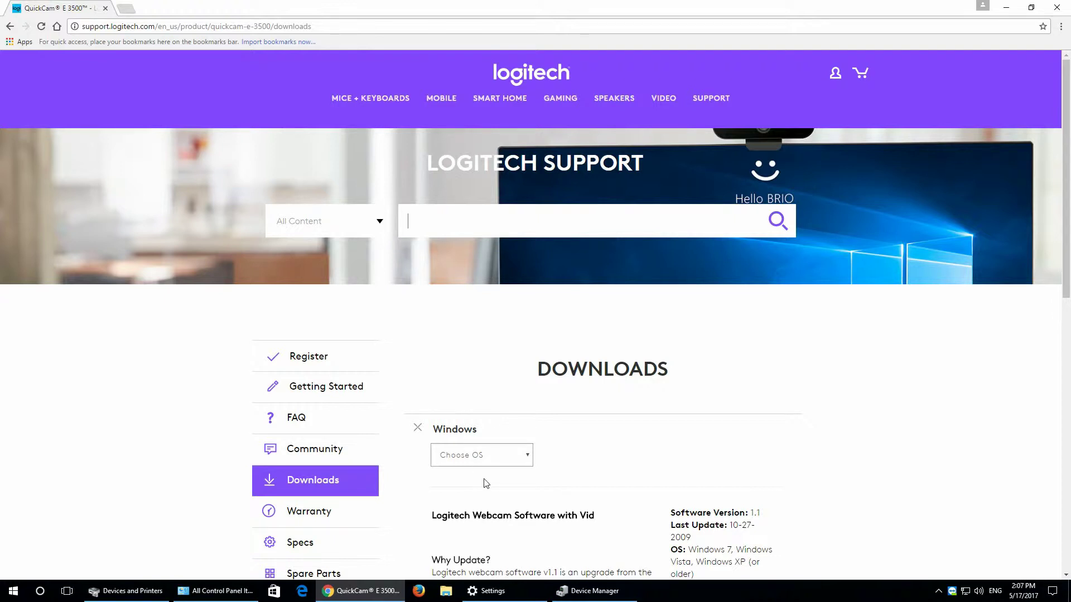
{"action": "left_click", "coordinate": [489, 460]}
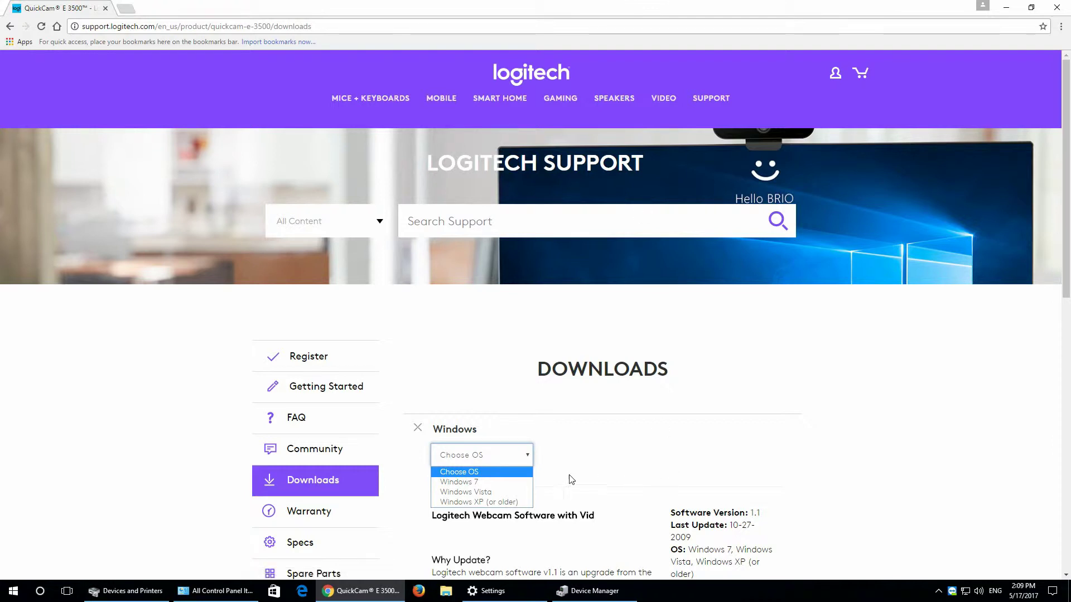
Step: Choose Windows 7 and the 64-bit version for the Logitech Webcam Software download
{"action": "left_click", "coordinate": [484, 483]}
{"action": "scroll", "coordinate": [614, 505], "scroll_direction": "down", "scroll_amount": 4}
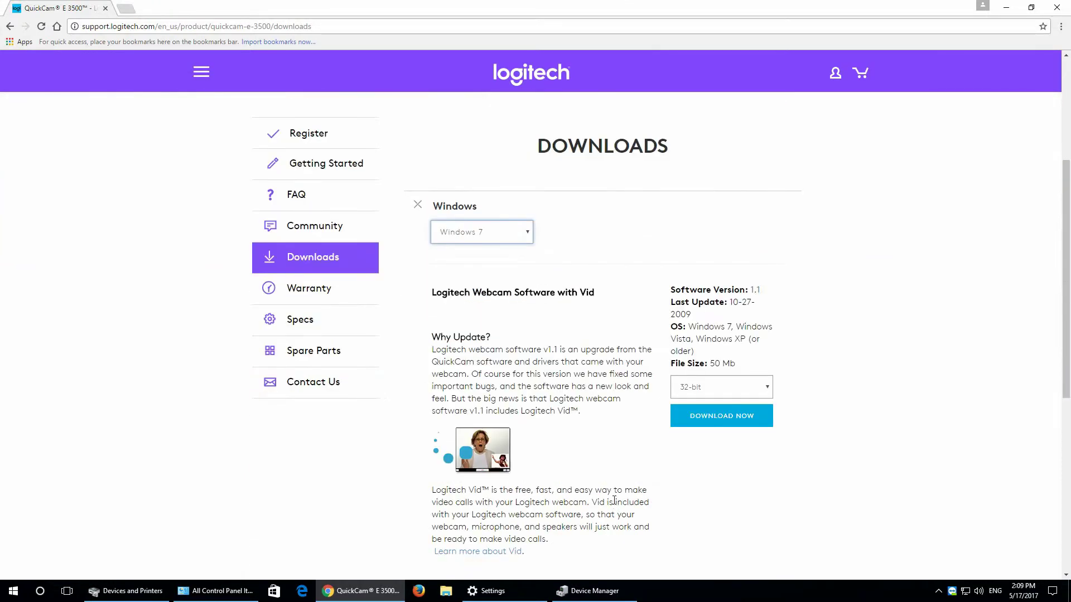
{"action": "scroll", "coordinate": [628, 454], "scroll_direction": "down", "scroll_amount": 3}
{"action": "left_click", "coordinate": [717, 219]}
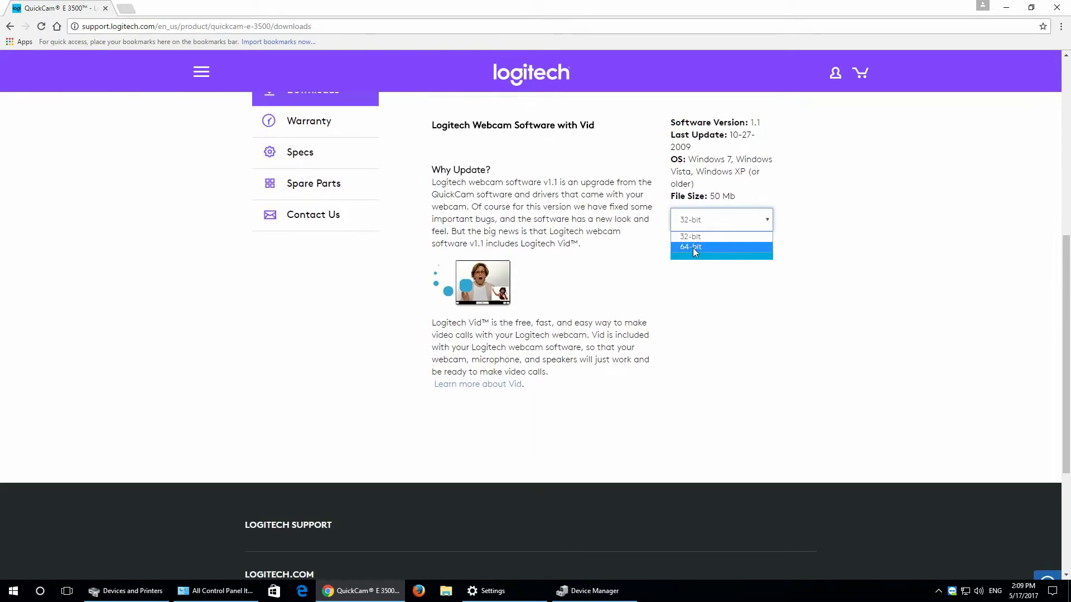
{"action": "left_click", "coordinate": [709, 246]}
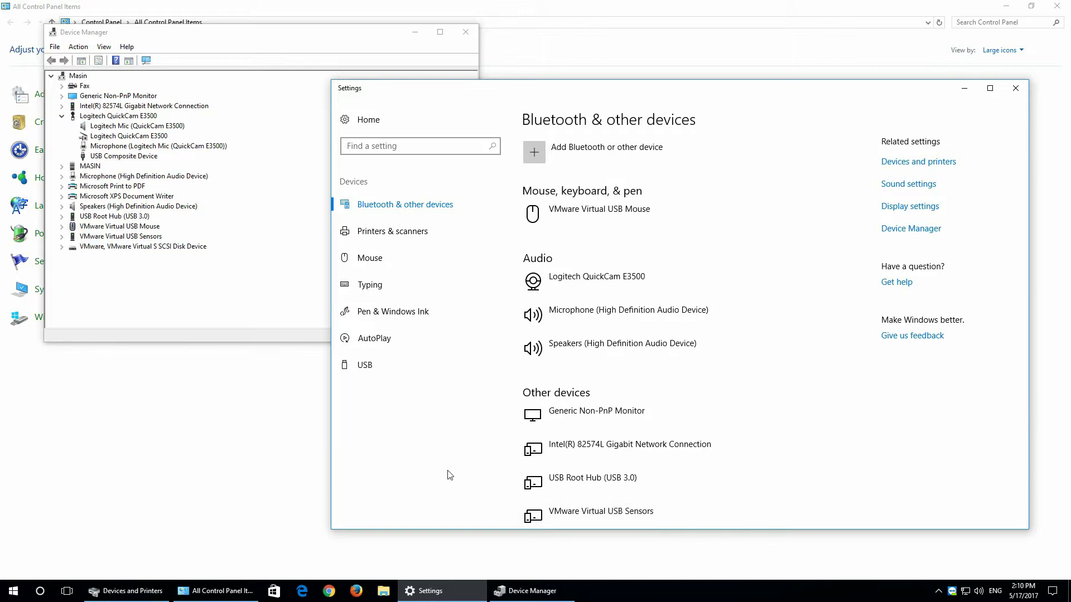
Step: Scan for new printers from the Printers & scanners page via Add a printer or scanner
{"action": "left_click", "coordinate": [418, 234]}
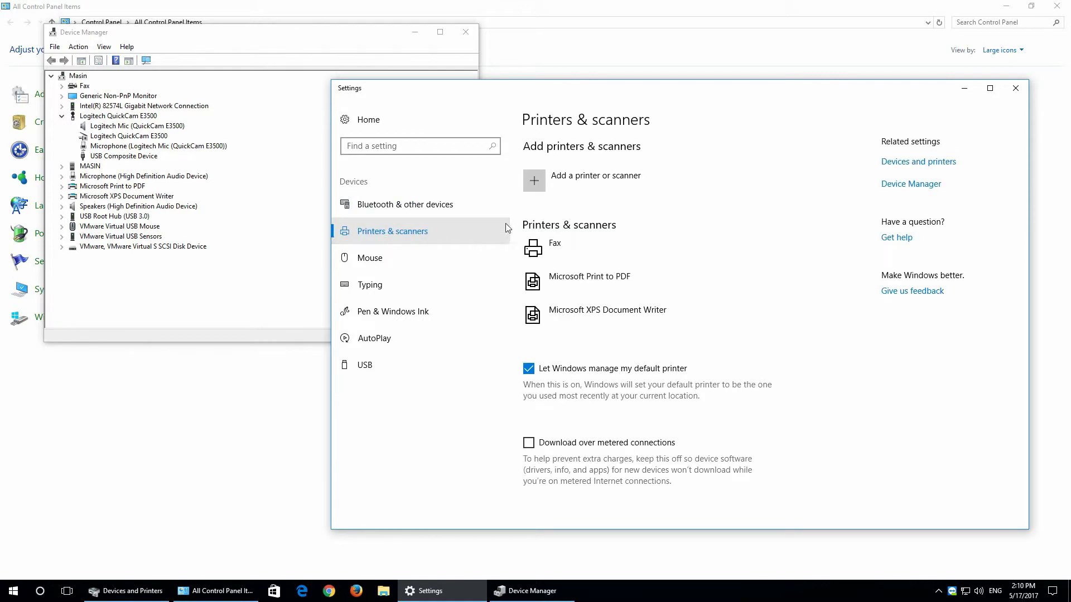
{"action": "left_click", "coordinate": [629, 177]}
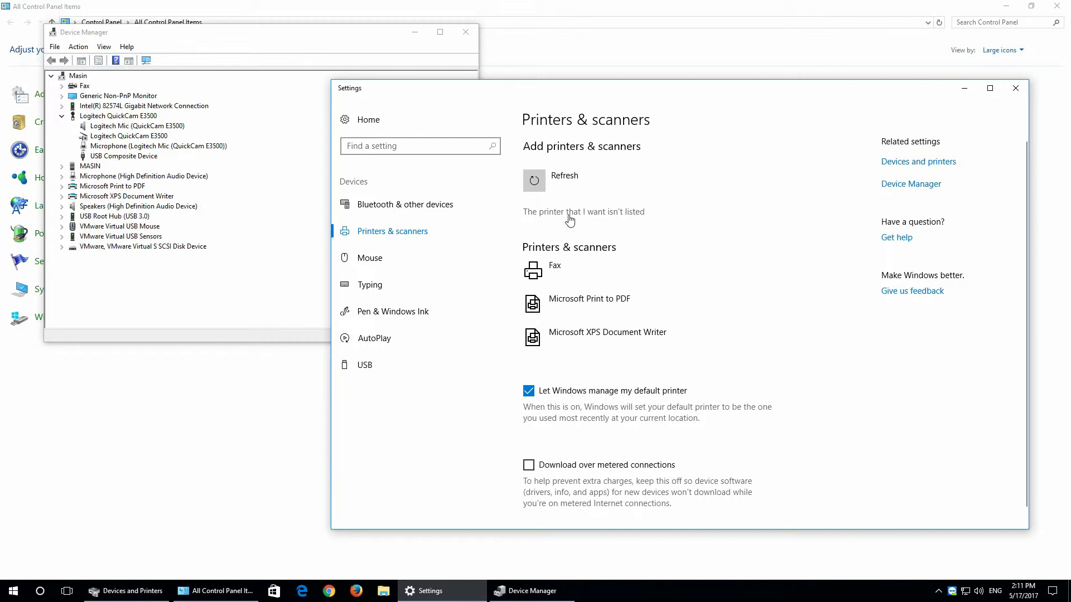
Step: Try adding the printer by TCP/IP address in the Add Printer wizard, then cancel and switch to Chrome
{"action": "left_click", "coordinate": [568, 215]}
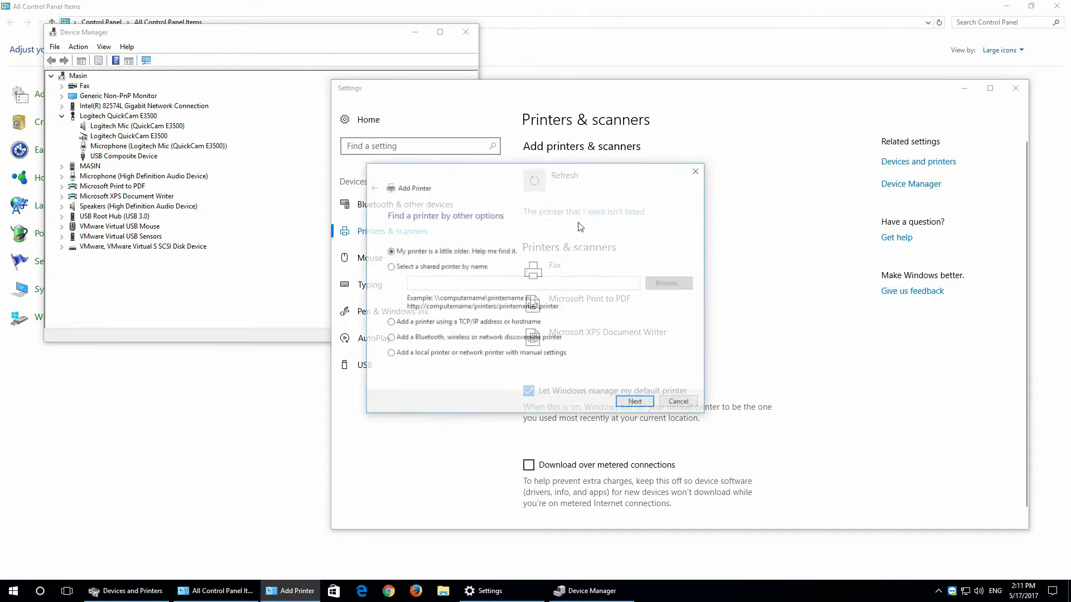
{"action": "left_click_drag", "start_coordinate": [617, 169], "coordinate": [674, 229]}
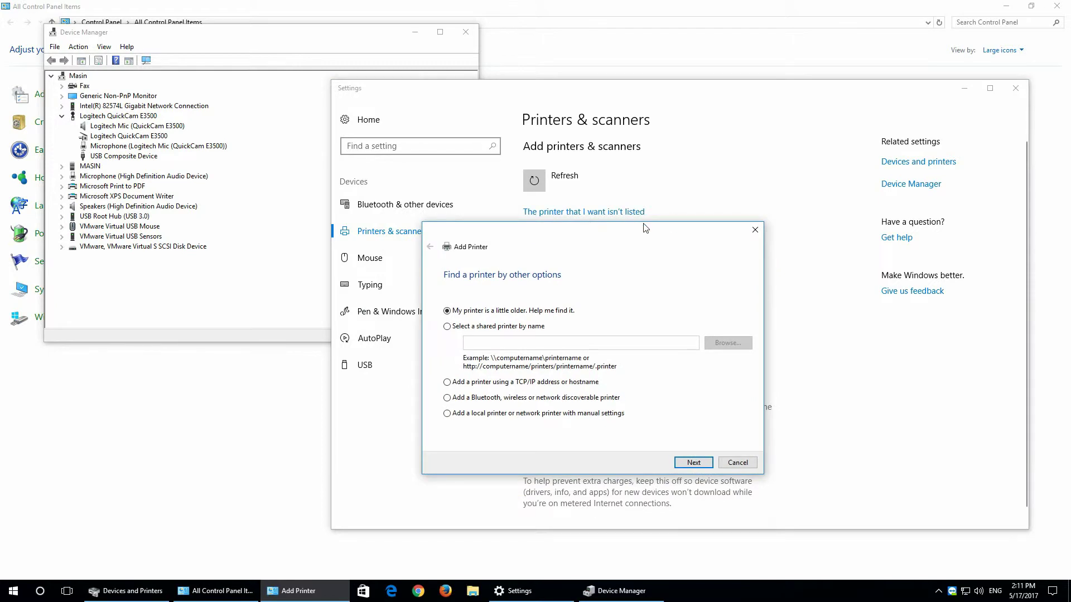
{"action": "left_click", "coordinate": [483, 385]}
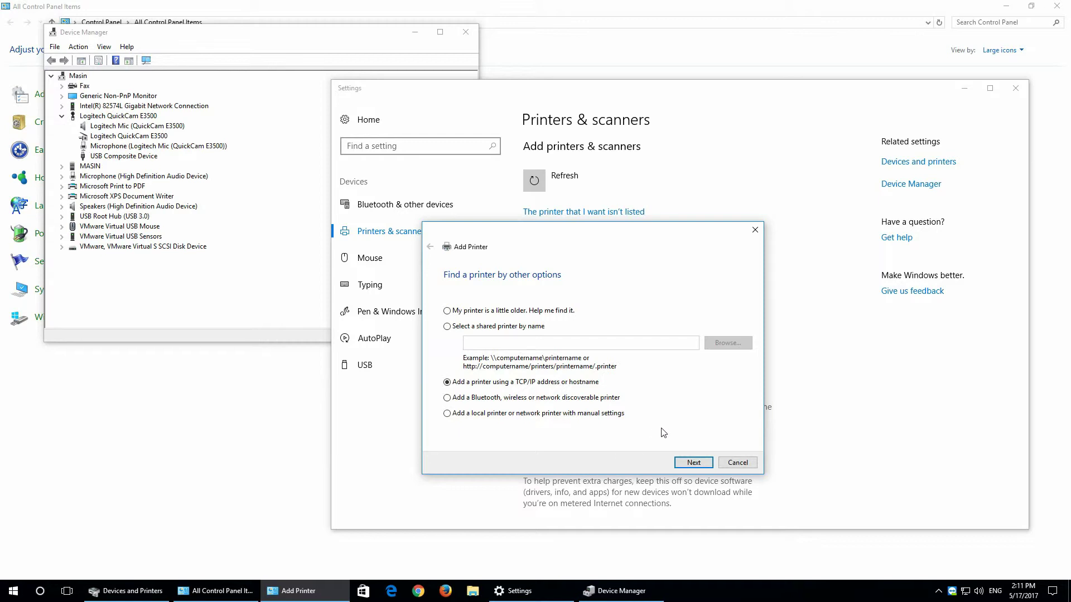
{"action": "left_click", "coordinate": [744, 462]}
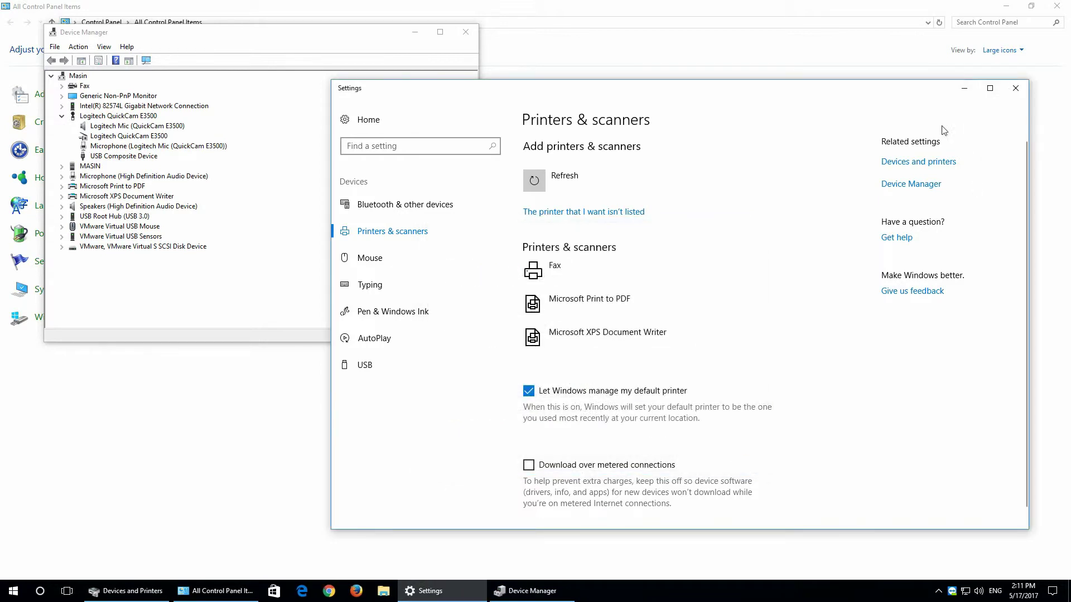
{"action": "left_click", "coordinate": [329, 593]}
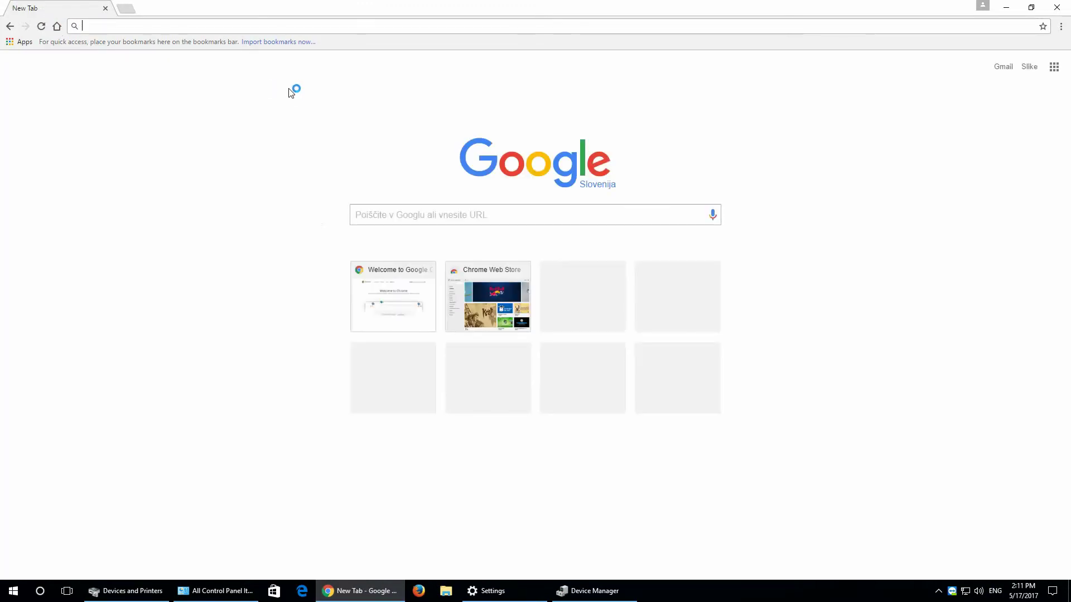
Step: Search Google for 'canon mx455' and pick out the PIXMA MX455 - Canon Europe result
{"action": "left_click", "coordinate": [465, 209]}
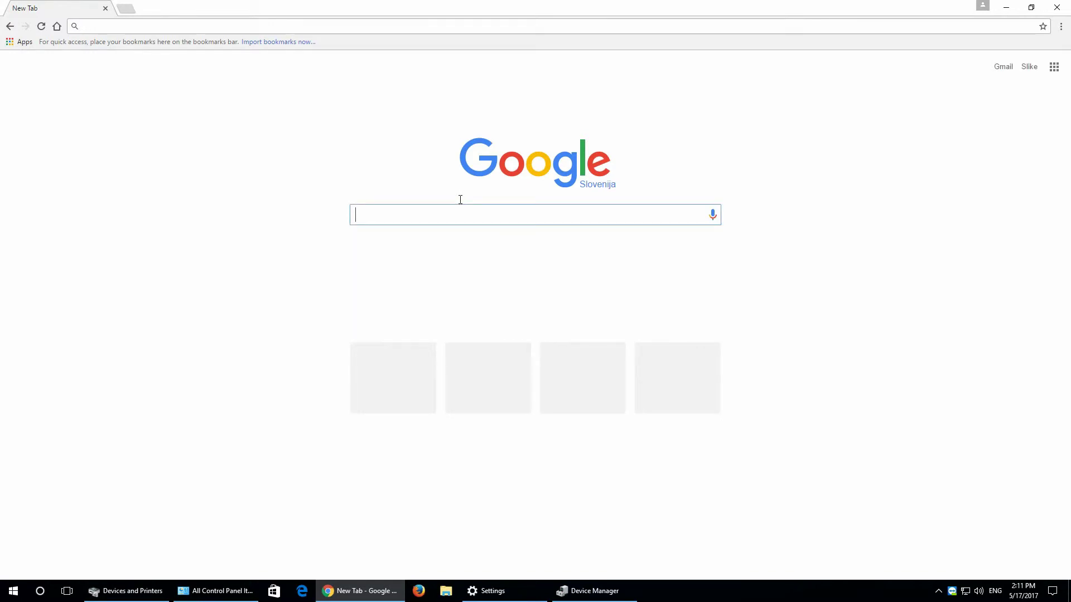
{"action": "left_click", "coordinate": [209, 30]}
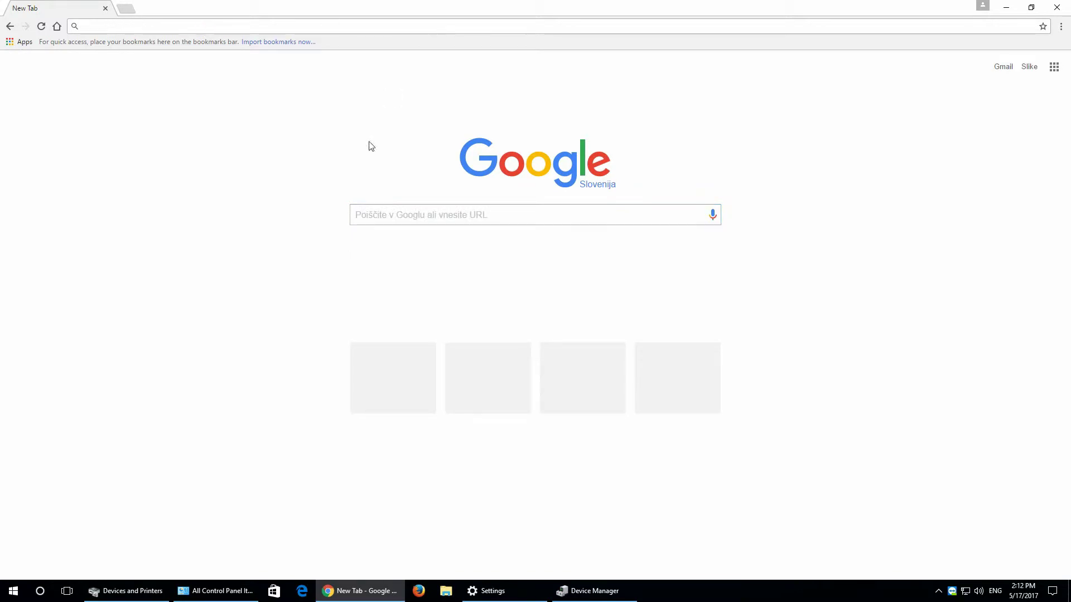
{"action": "left_click", "coordinate": [430, 216]}
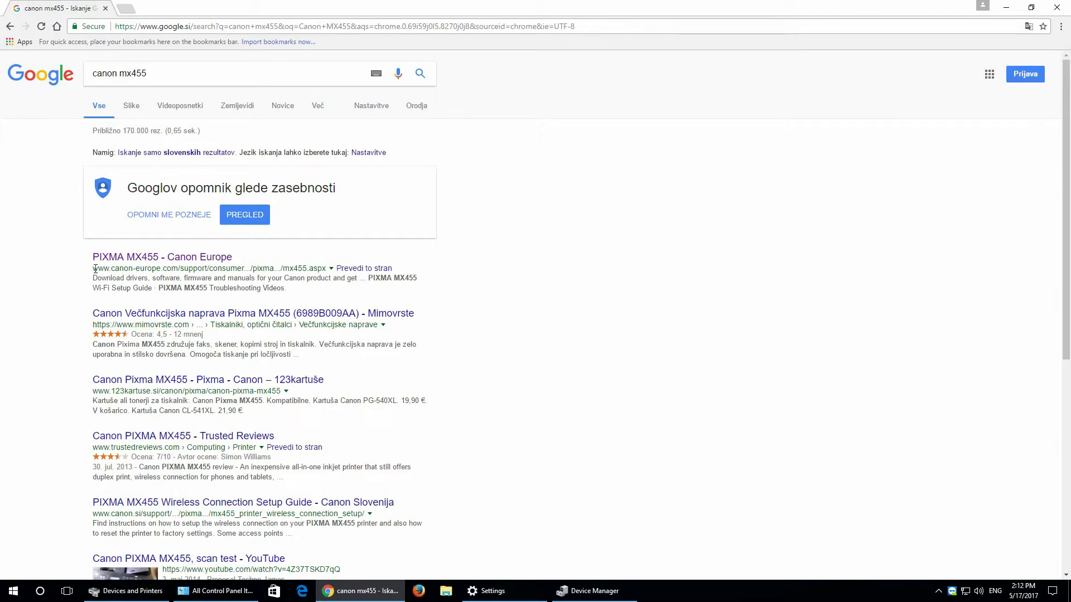
{"action": "left_click_drag", "start_coordinate": [95, 269], "coordinate": [194, 269]}
{"action": "left_click", "coordinate": [261, 260]}
{"action": "left_click_drag", "start_coordinate": [260, 260], "coordinate": [258, 269]}
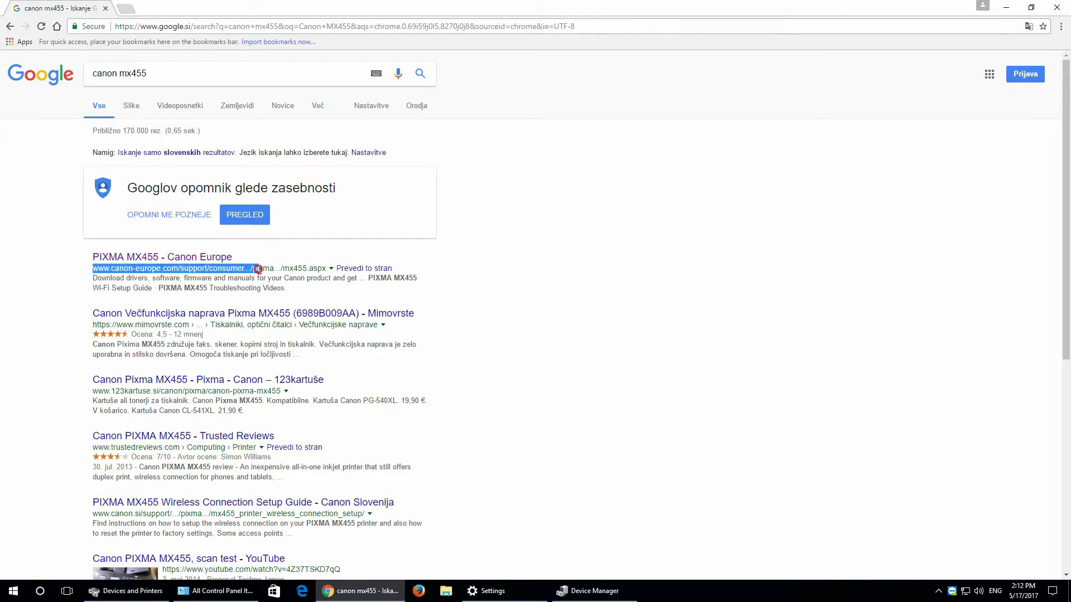
Step: Open Canon Europe's PIXMA MX455 drivers page, keeping Windows 10 (64-bit) and English
{"action": "left_click", "coordinate": [212, 258]}
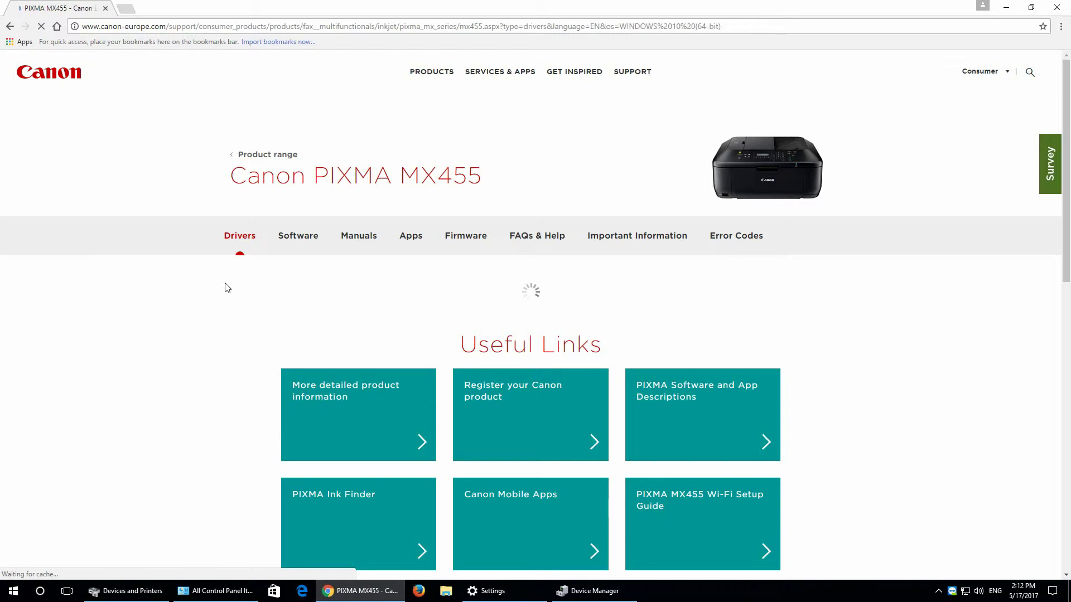
{"action": "left_click_drag", "start_coordinate": [227, 288], "coordinate": [273, 393]}
{"action": "double_click", "coordinate": [272, 386]}
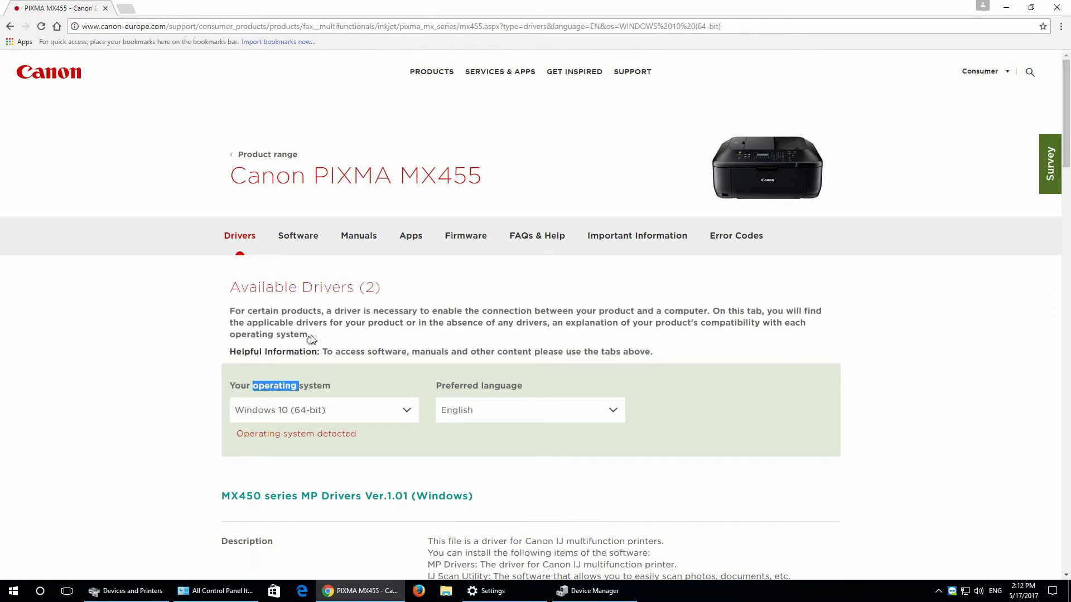
{"action": "left_click", "coordinate": [311, 420]}
{"action": "left_click", "coordinate": [386, 414]}
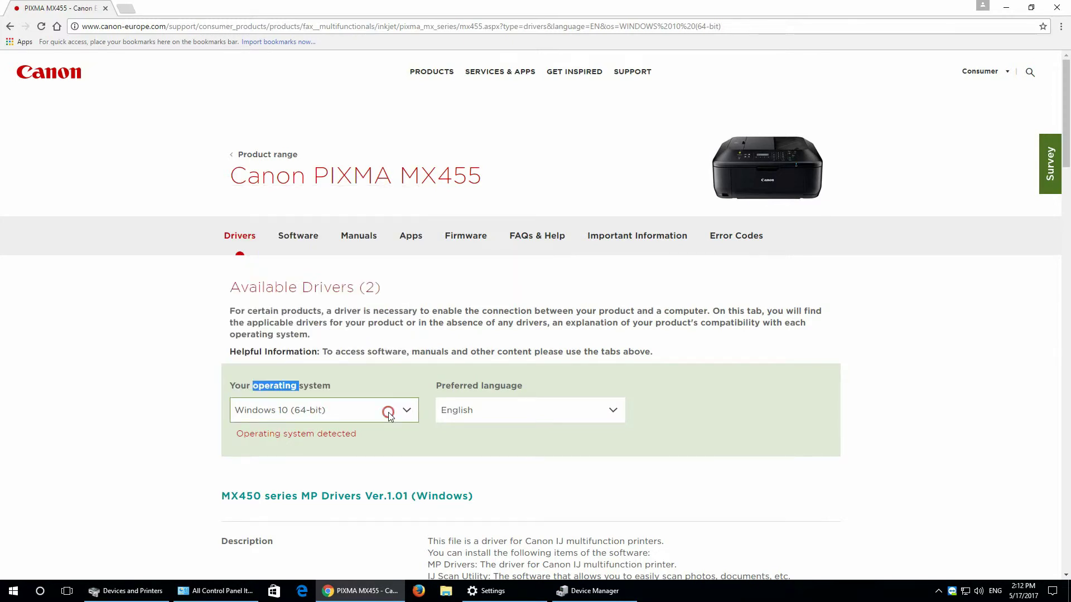
{"action": "left_click", "coordinate": [482, 414]}
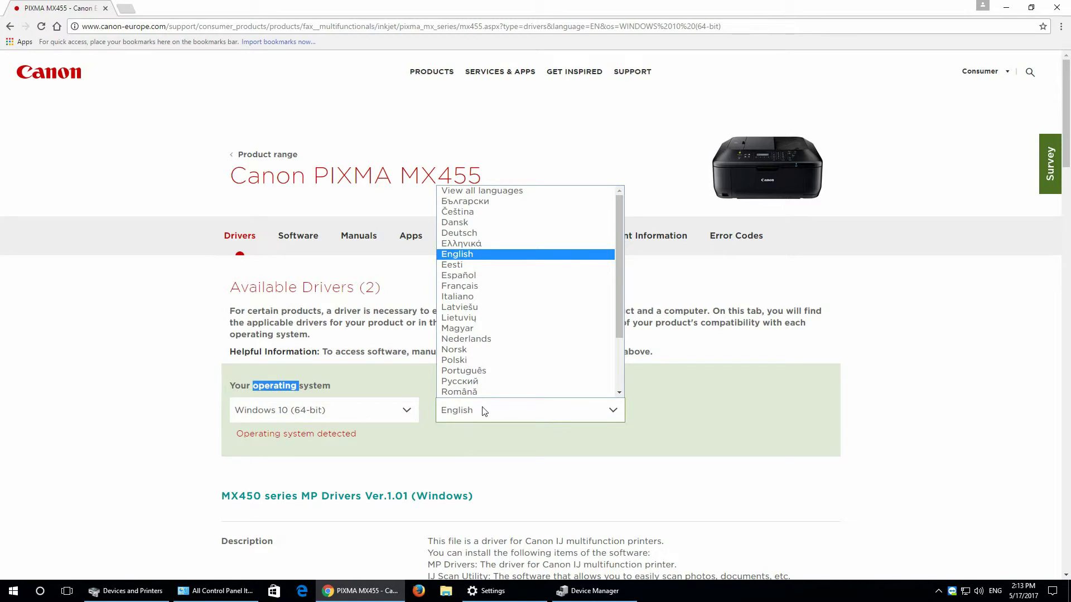
{"action": "left_click", "coordinate": [499, 254]}
Step: Check the MX450 series MP Drivers' supported systems, then download them and accept the disclaimer
{"action": "scroll", "coordinate": [649, 441], "scroll_direction": "down", "scroll_amount": 4}
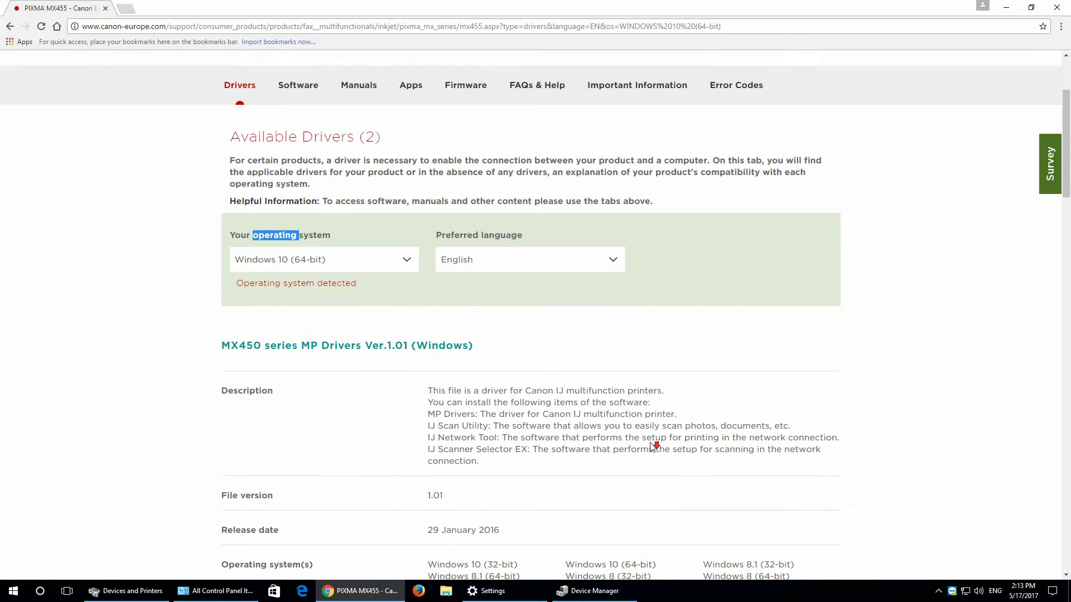
{"action": "scroll", "coordinate": [649, 441], "scroll_direction": "down", "scroll_amount": 2}
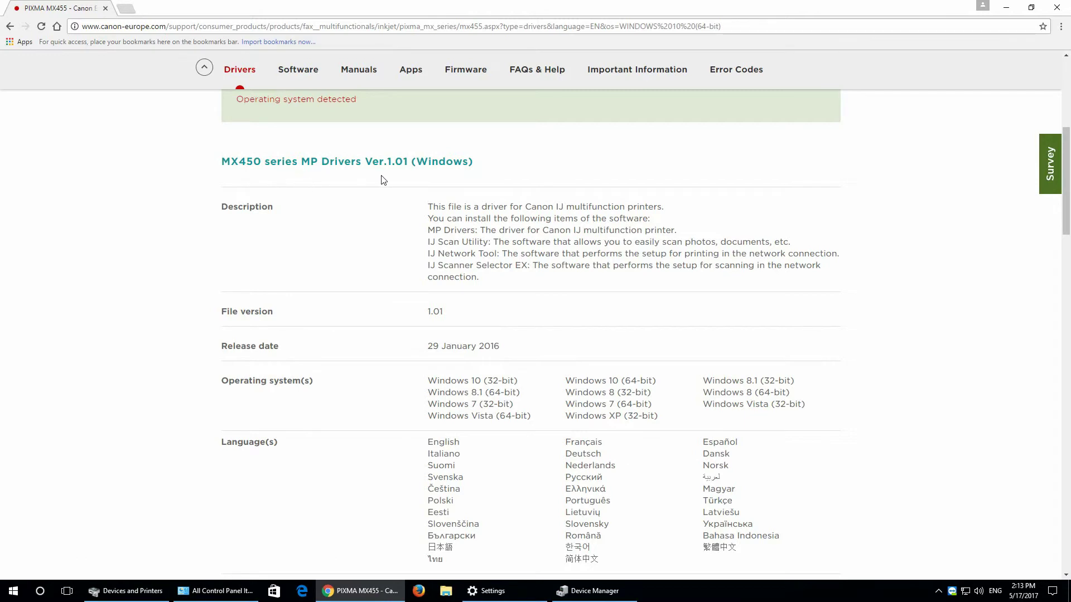
{"action": "scroll", "coordinate": [520, 245], "scroll_direction": "down", "scroll_amount": 5}
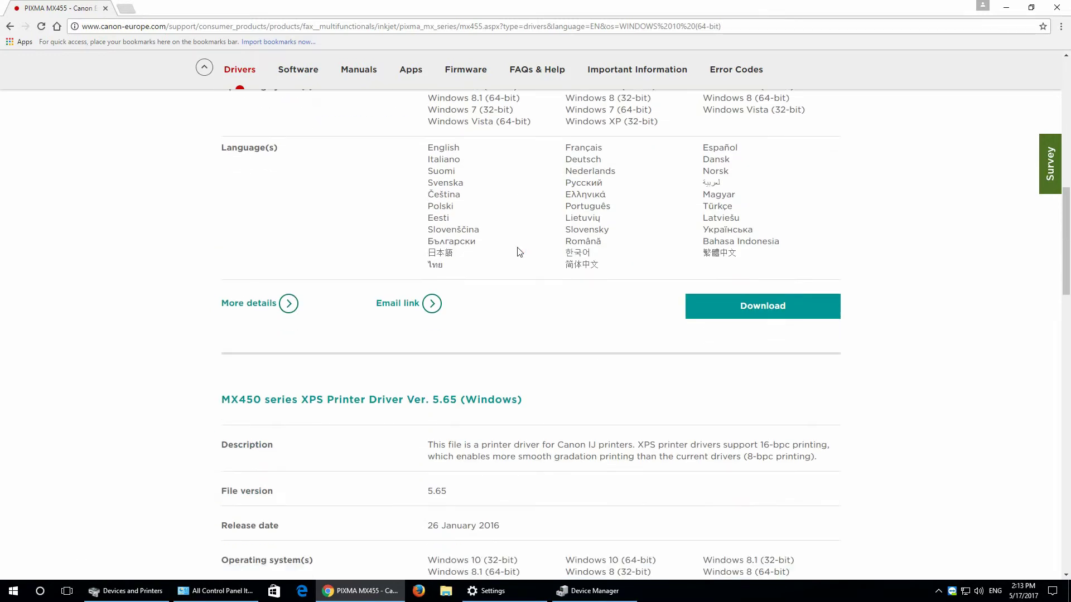
{"action": "scroll", "coordinate": [520, 251], "scroll_direction": "up", "scroll_amount": 4}
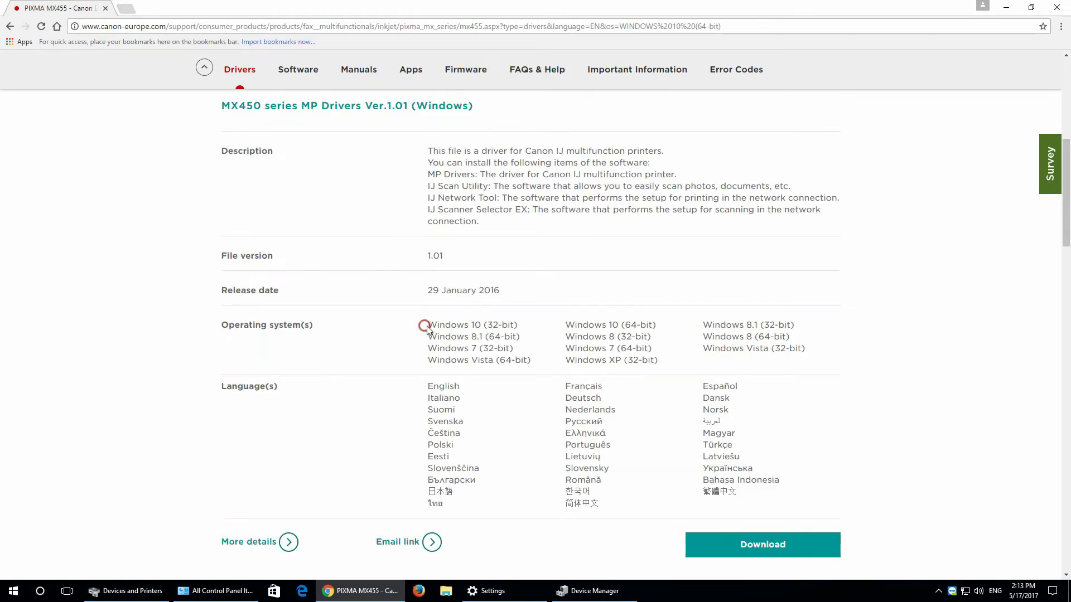
{"action": "left_click_drag", "start_coordinate": [425, 325], "coordinate": [493, 330]}
{"action": "left_click_drag", "start_coordinate": [626, 342], "coordinate": [672, 360]}
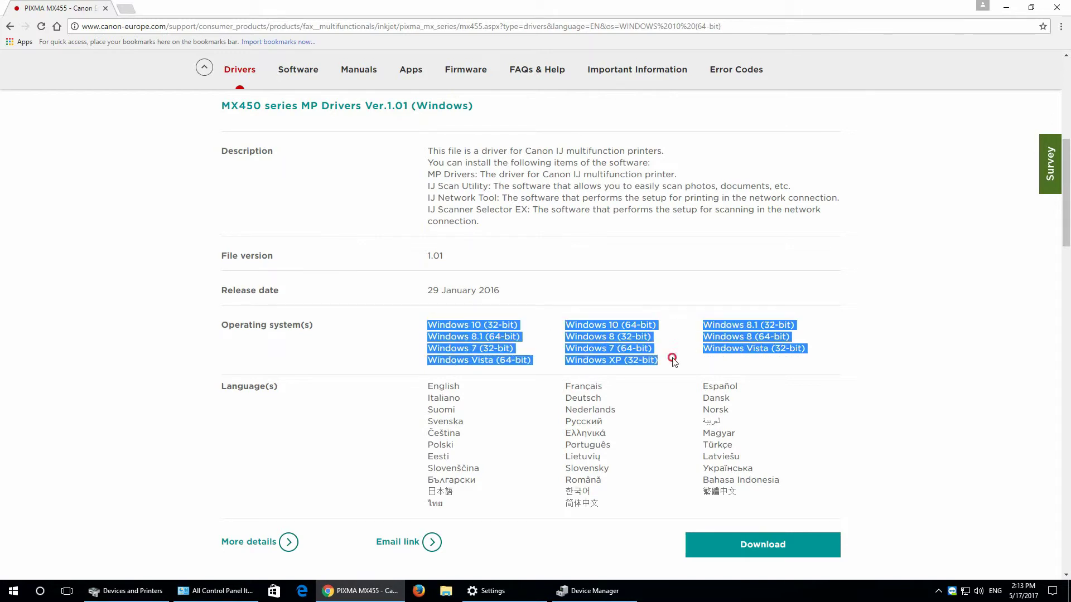
{"action": "left_click", "coordinate": [534, 360]}
{"action": "scroll", "coordinate": [534, 361], "scroll_direction": "down", "scroll_amount": 7}
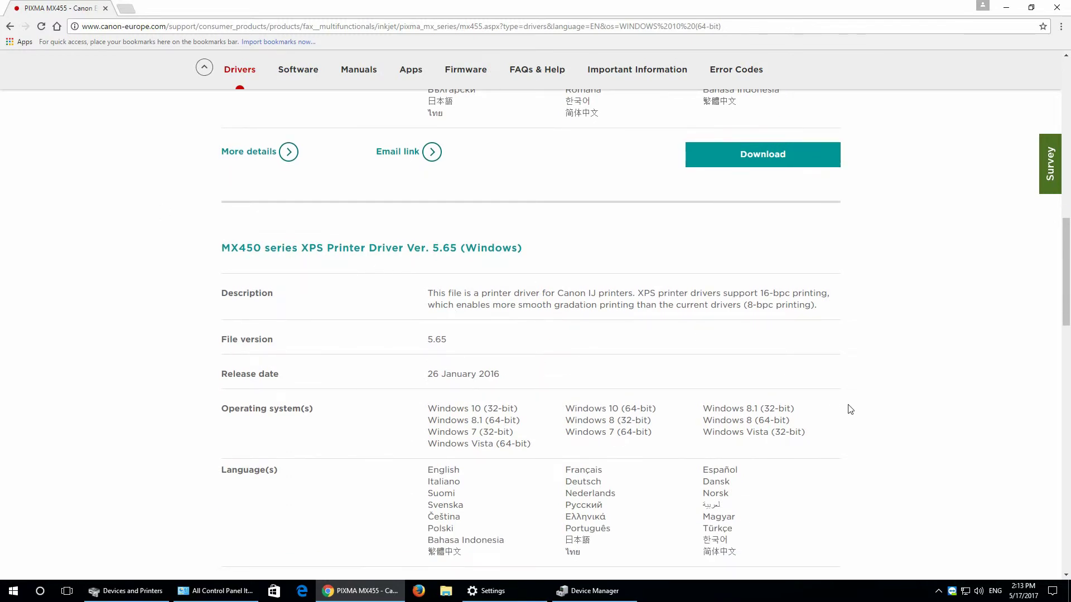
{"action": "scroll", "coordinate": [878, 430], "scroll_direction": "up", "scroll_amount": 2}
{"action": "scroll", "coordinate": [878, 430], "scroll_direction": "up", "scroll_amount": 7}
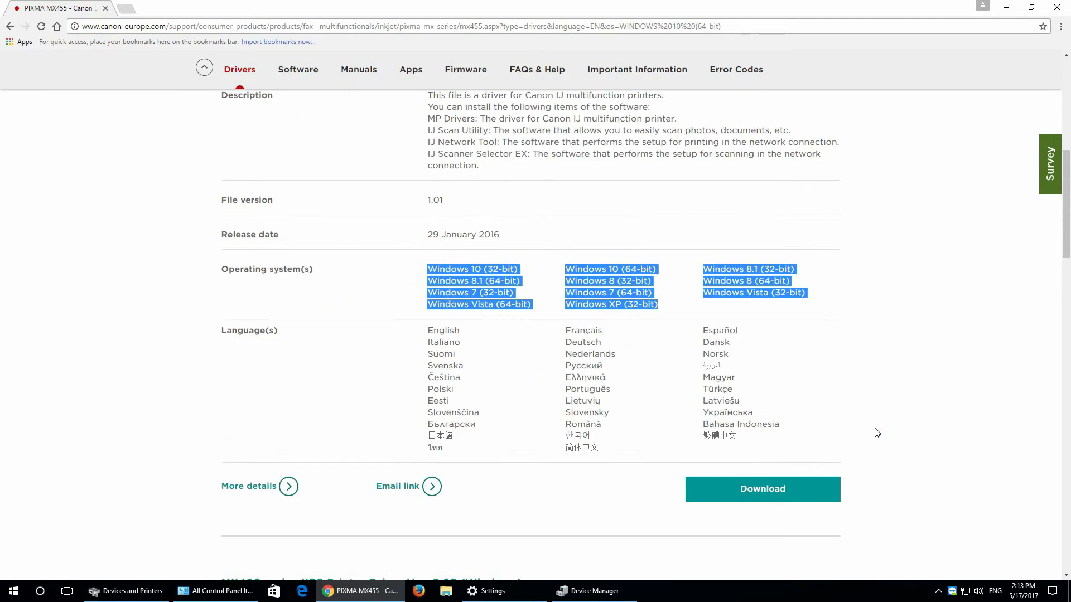
{"action": "left_click", "coordinate": [693, 384]}
{"action": "scroll", "coordinate": [694, 388], "scroll_direction": "down", "scroll_amount": 4}
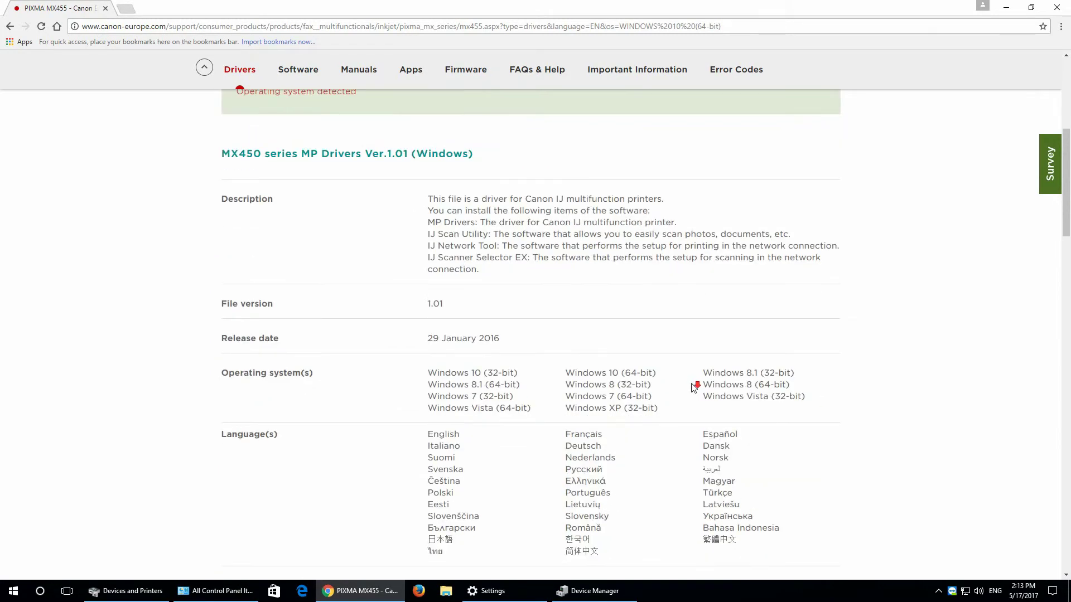
{"action": "scroll", "coordinate": [694, 388], "scroll_direction": "down", "scroll_amount": 1}
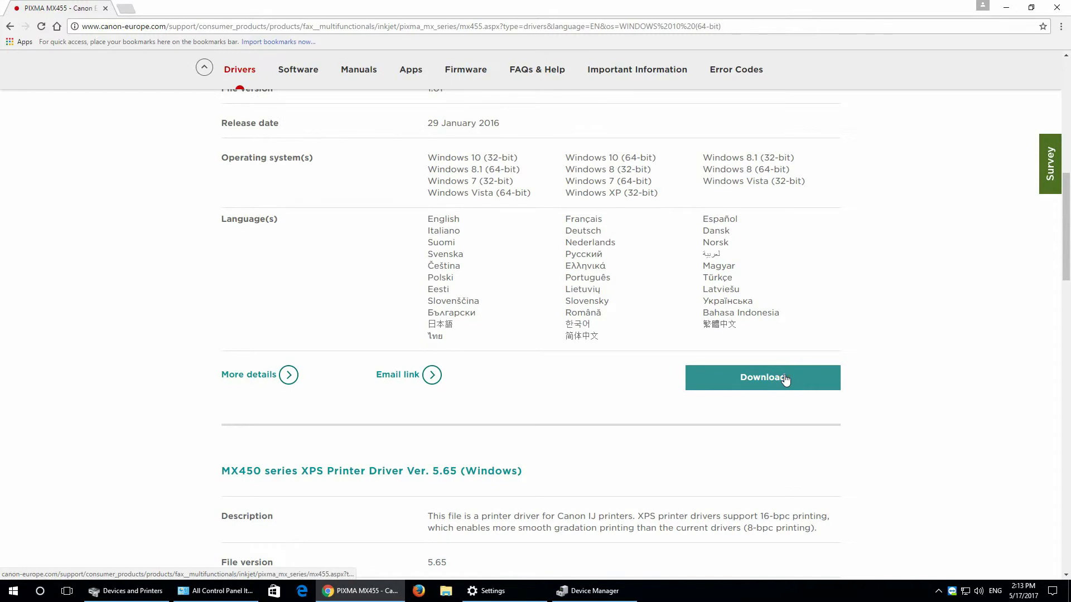
{"action": "left_click", "coordinate": [785, 378]}
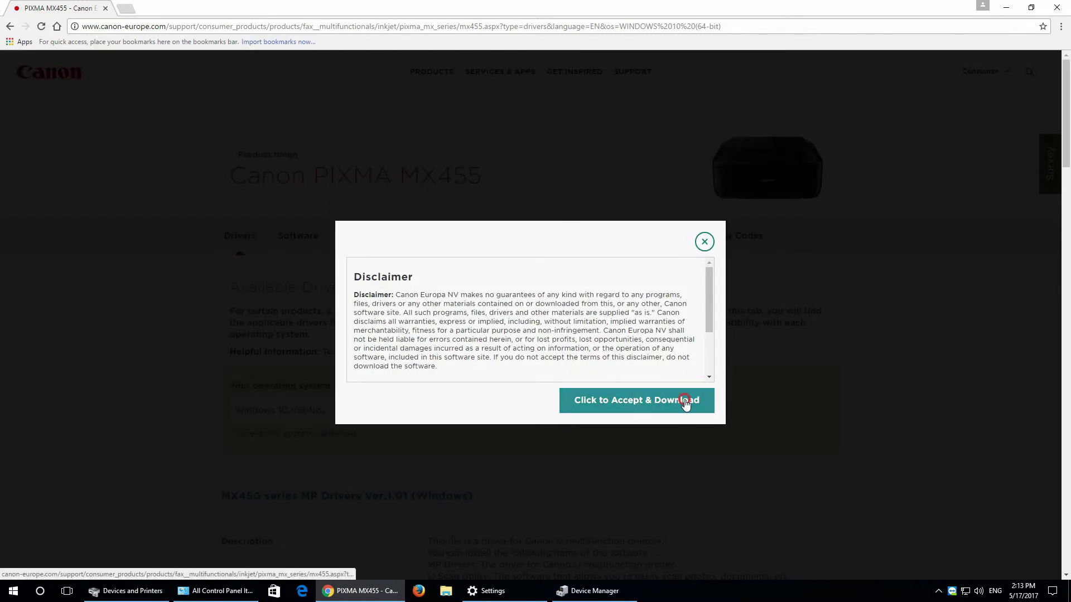
{"action": "left_click", "coordinate": [686, 400]}
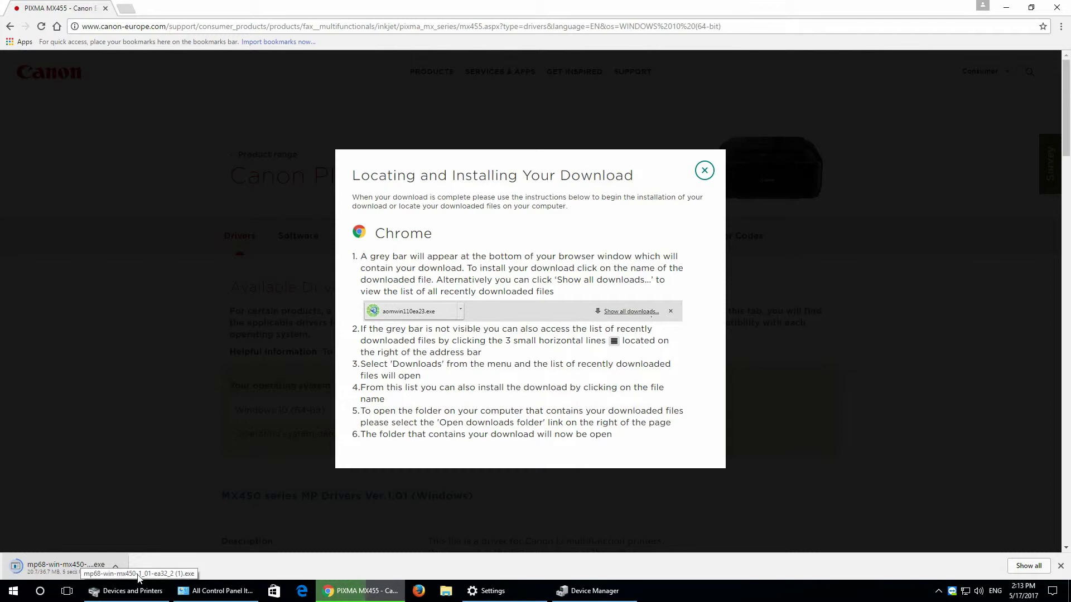
Step: Run the downloaded mp68-win-mx450 installer with Europe, Middle East, Africa as residence, and accept the licence
{"action": "left_click", "coordinate": [1028, 561]}
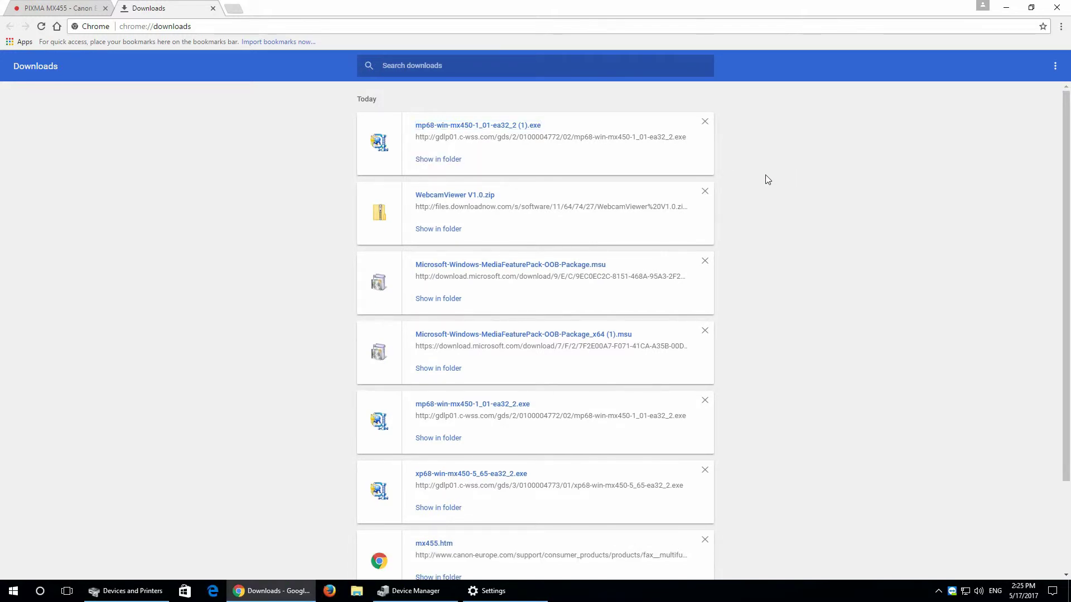
{"action": "left_click", "coordinate": [476, 126]}
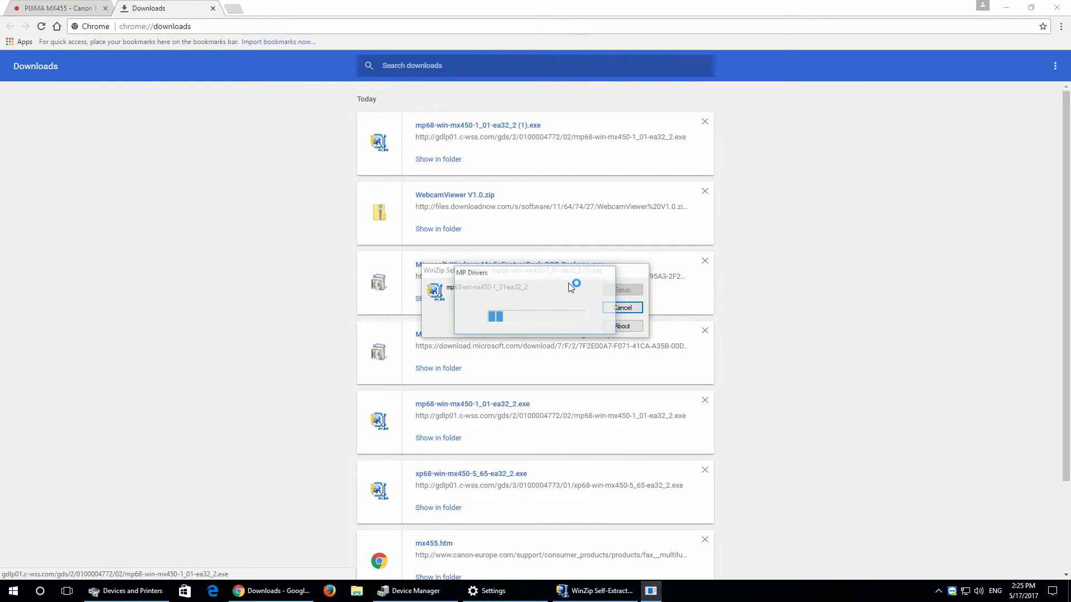
{"action": "left_click", "coordinate": [579, 380]}
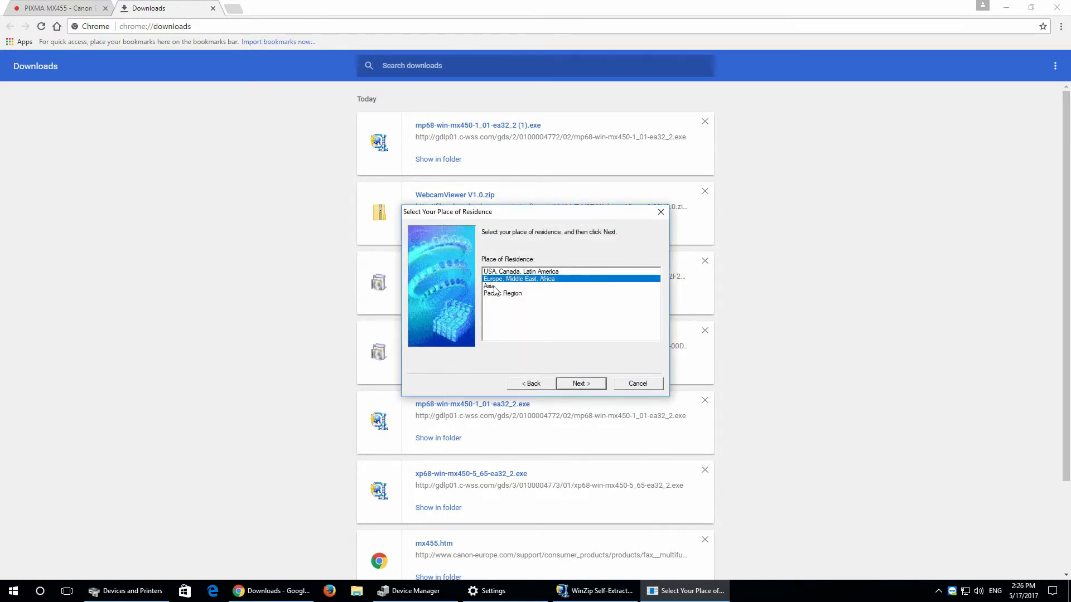
{"action": "left_click", "coordinate": [582, 384]}
{"action": "left_click", "coordinate": [586, 385]}
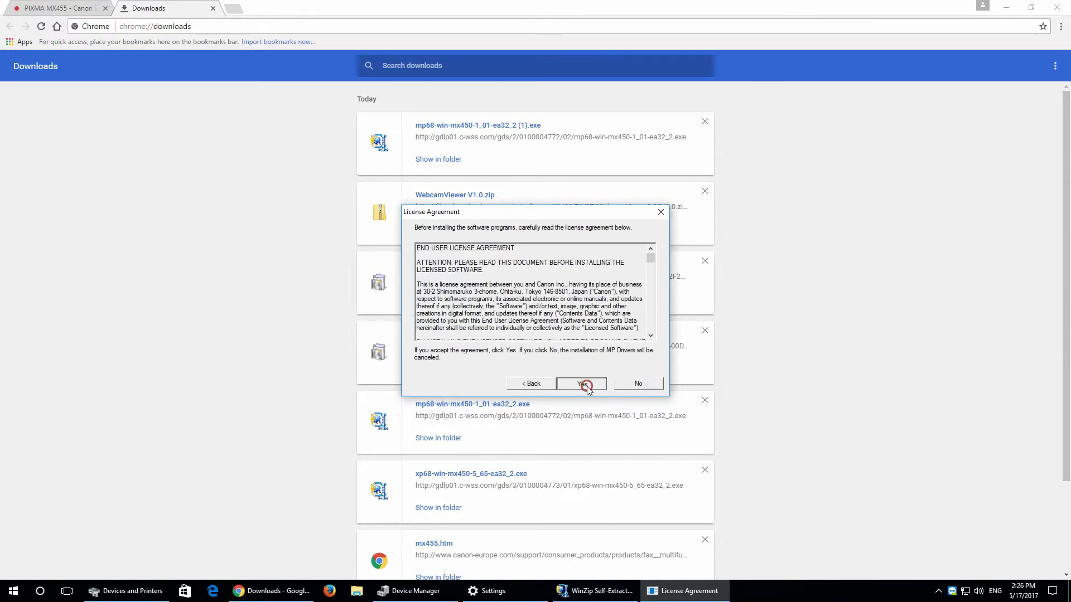
Step: Minimize Chrome and pick wireless LAN as the connection method in the Canon installer
{"action": "left_click", "coordinate": [1007, 8]}
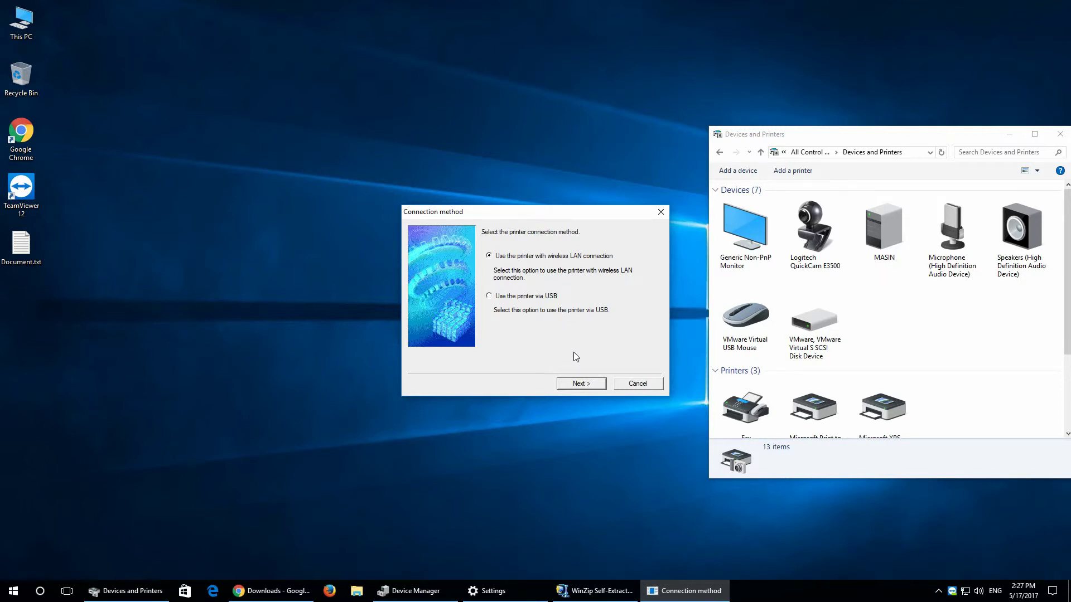
{"action": "mouse_move", "coordinate": [539, 219]}
{"action": "left_mouse_down"}
{"action": "mouse_move", "coordinate": [554, 231]}
{"action": "mouse_move", "coordinate": [541, 215]}
{"action": "left_mouse_up"}
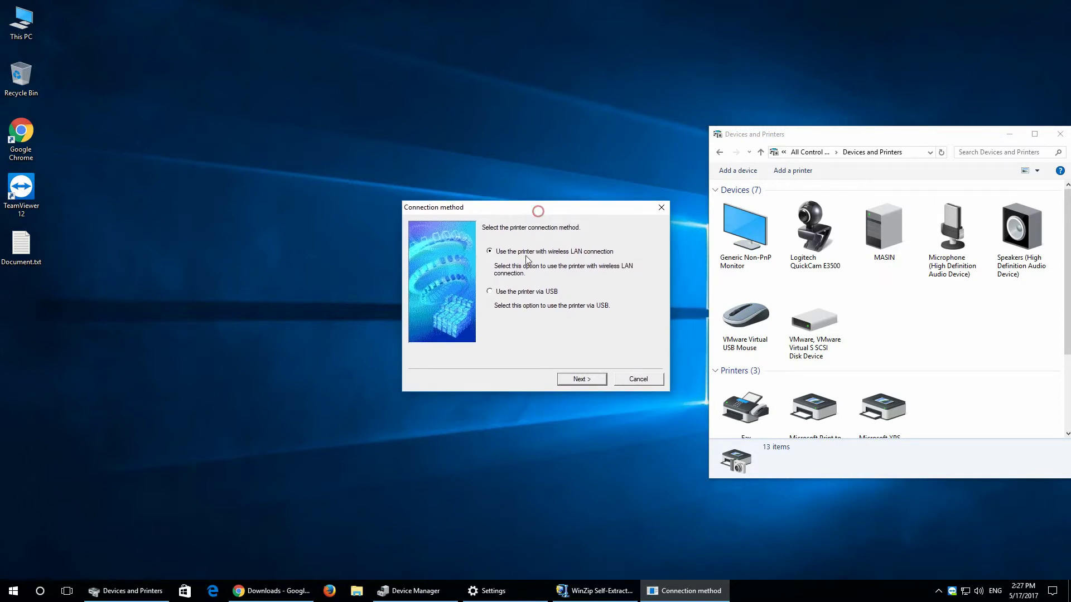
{"action": "left_click", "coordinate": [519, 292]}
{"action": "left_click", "coordinate": [529, 253]}
{"action": "left_click", "coordinate": [530, 291]}
{"action": "left_click", "coordinate": [531, 253]}
Step: Finish the Canon MP Drivers setup for the detected Canon MX450 series printer
{"action": "left_click", "coordinate": [575, 379]}
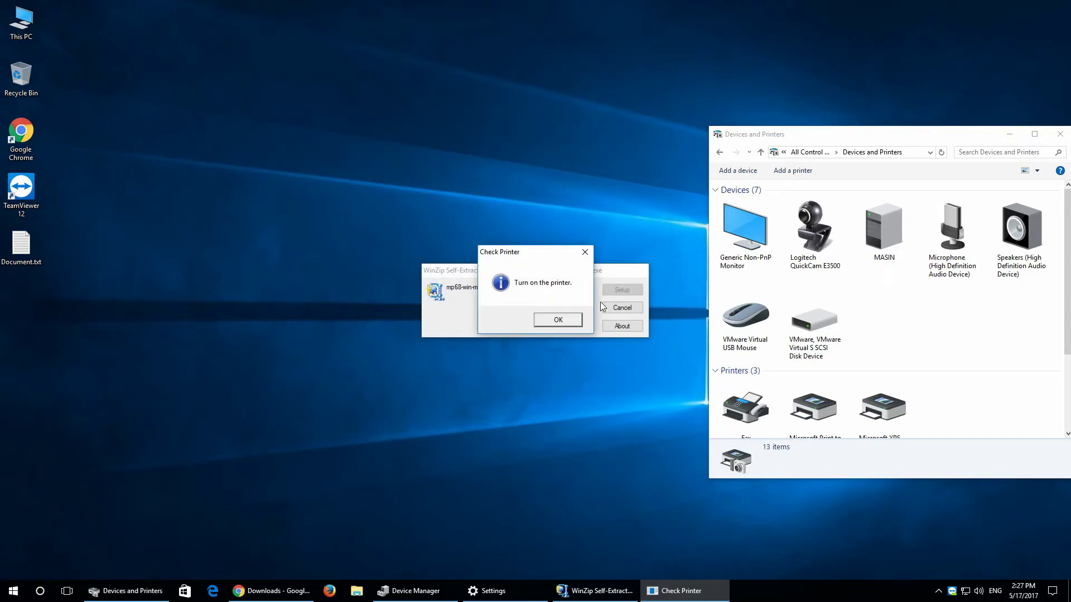
{"action": "left_click", "coordinate": [557, 320]}
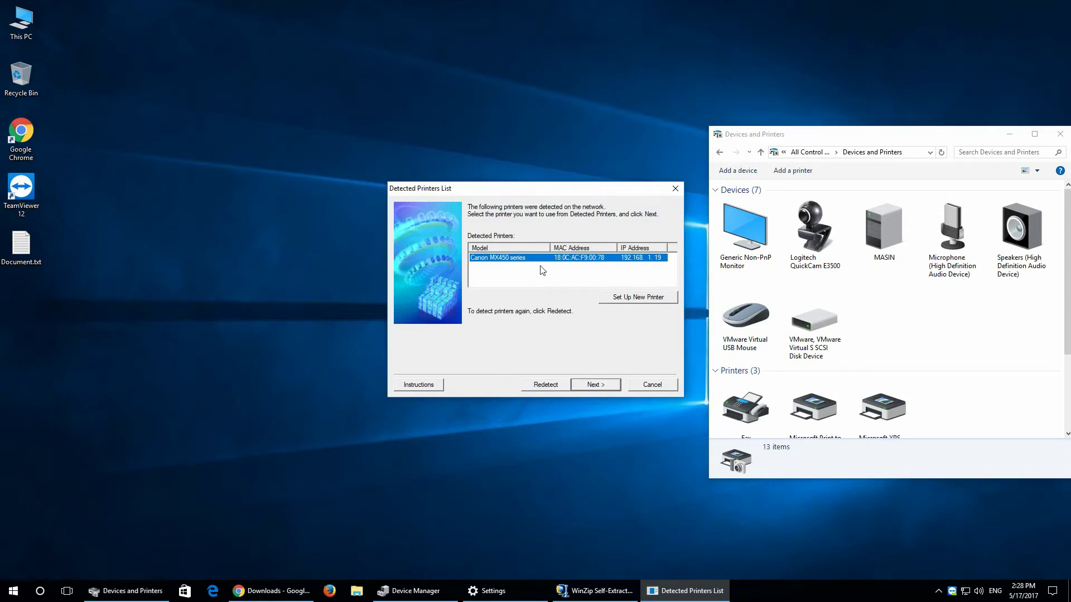
{"action": "left_click", "coordinate": [594, 385]}
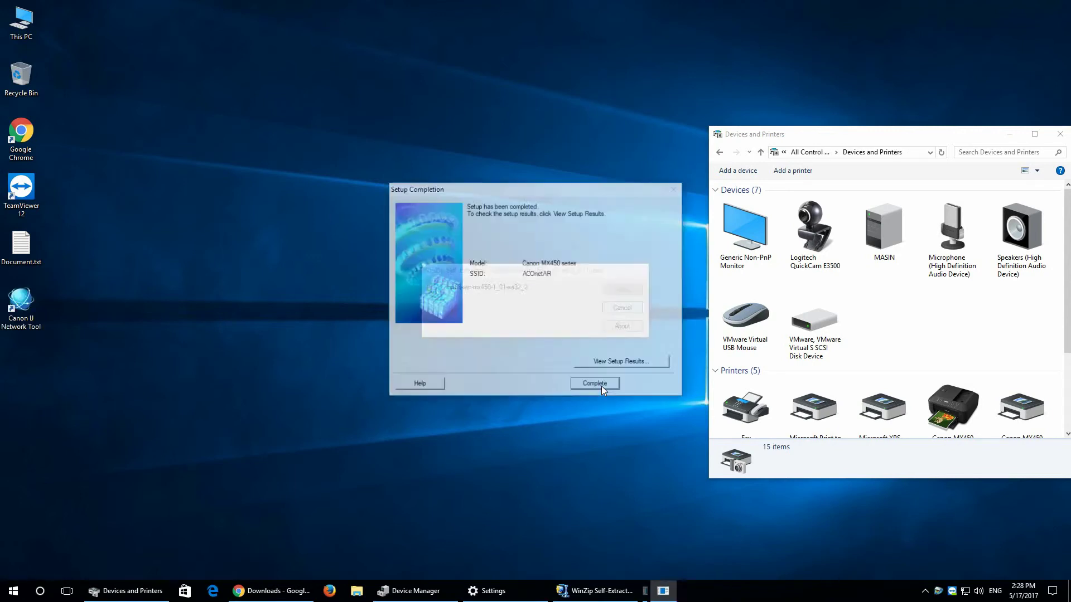
{"action": "left_click", "coordinate": [603, 389]}
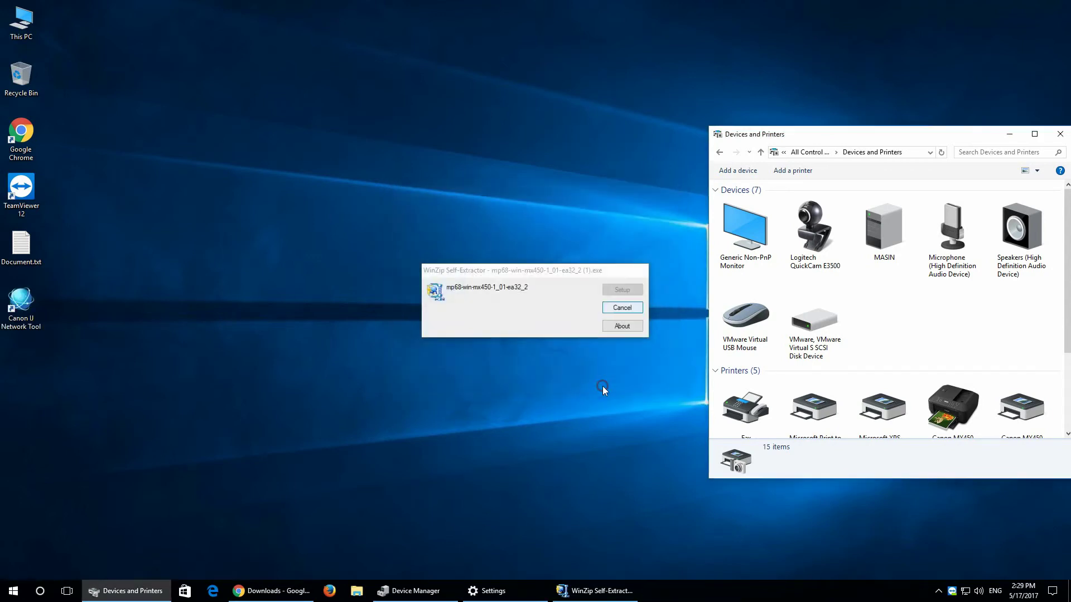
Step: View the new Canon MX450 series Printer in Devices and Printers, then open Document.txt
{"action": "left_click", "coordinate": [951, 402]}
{"action": "scroll", "coordinate": [951, 402], "scroll_direction": "down", "scroll_amount": 2}
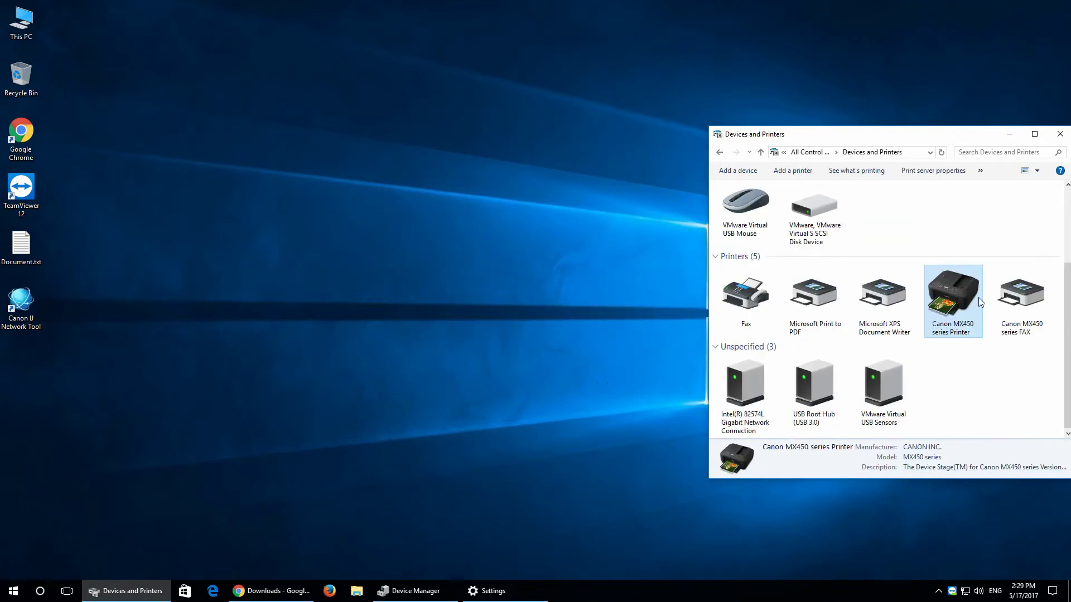
{"action": "double_click", "coordinate": [22, 252]}
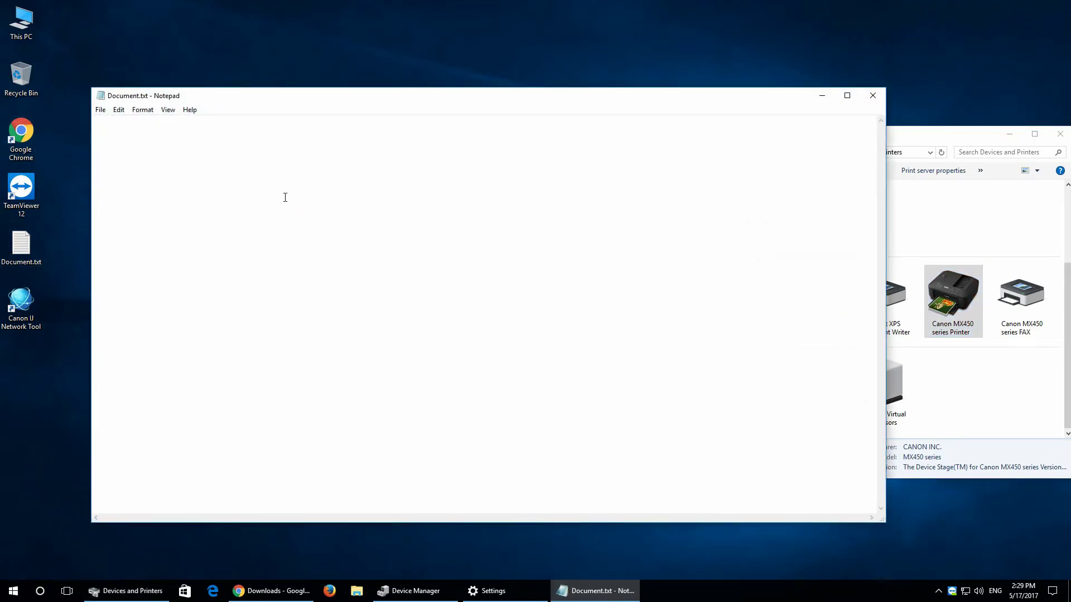
Step: Type a line of sample test text into Document.txt and open File > Print
{"action": "type", "text": "jdsg"}
{"action": "type", "text": "fsd gsdf g sdfg sdf g d fg sd"}
{"action": "type", "text": "g sdg sd"}
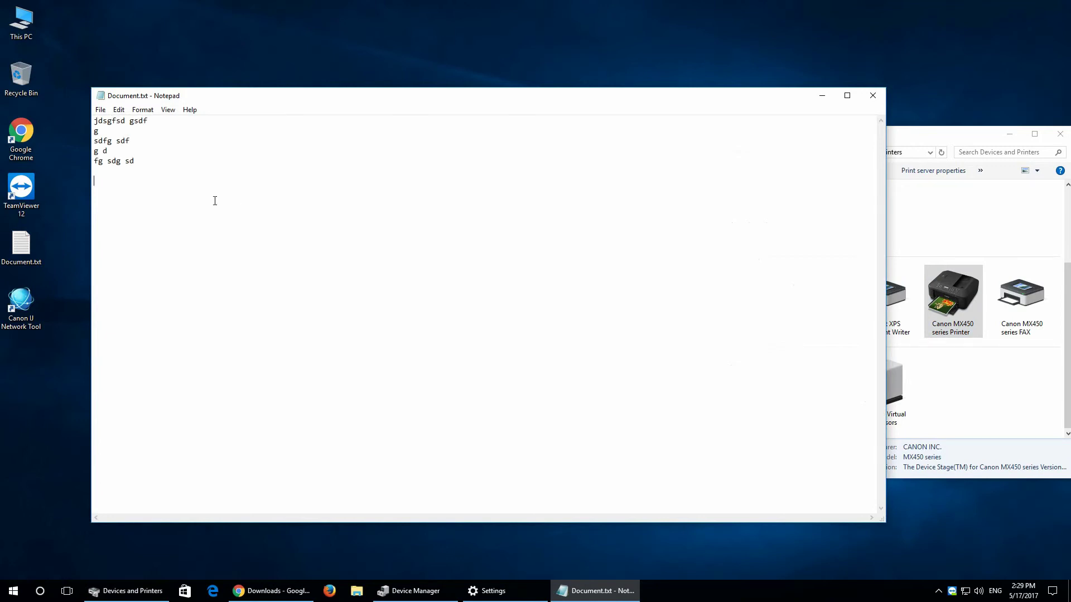
{"action": "left_click", "coordinate": [101, 110]}
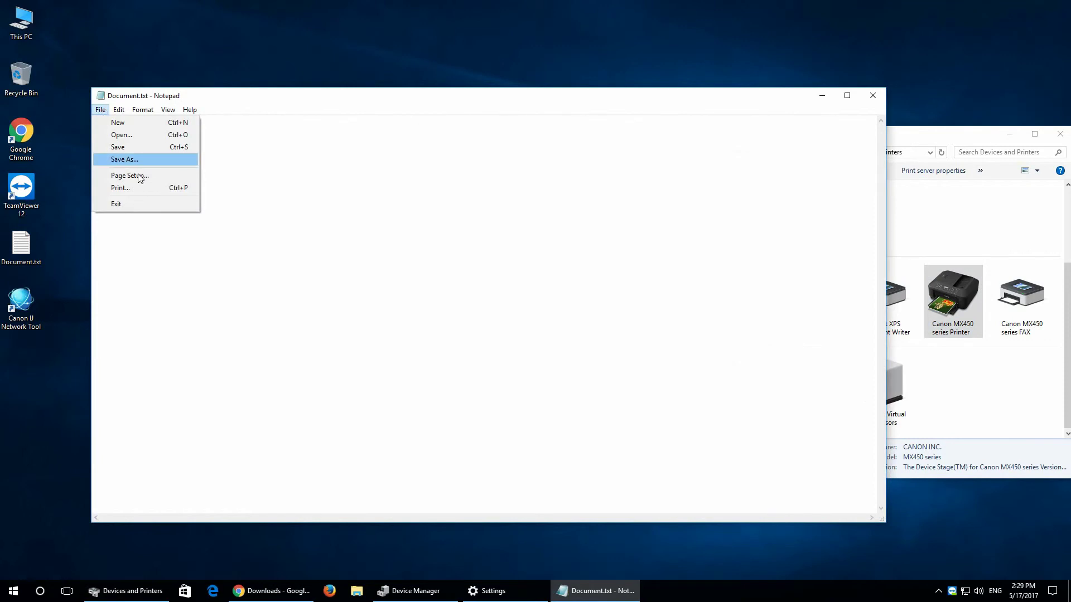
{"action": "left_click", "coordinate": [167, 188]}
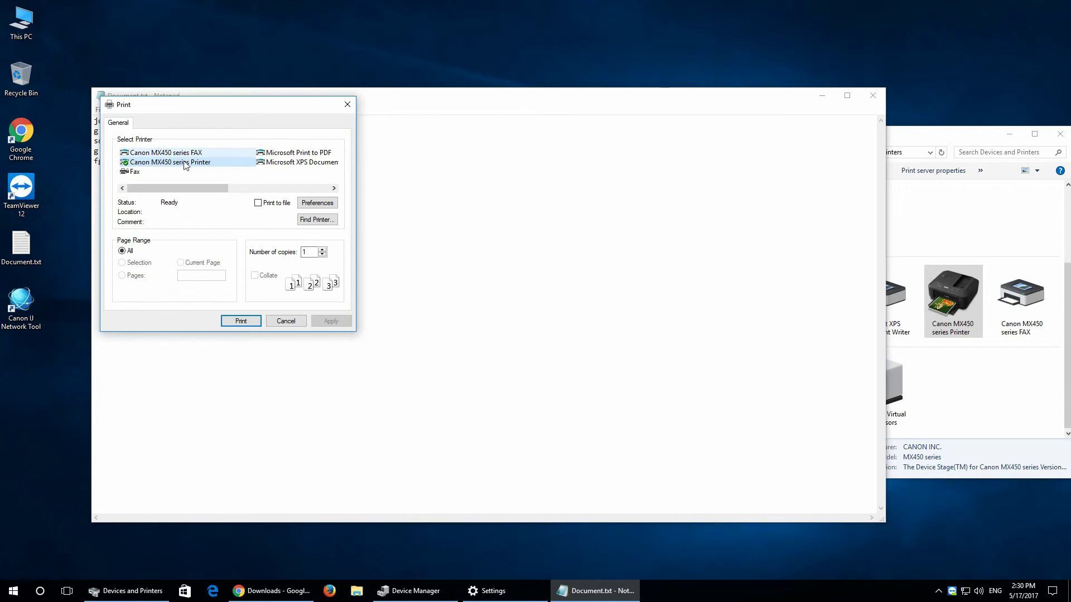
Step: Select the Canon MX450 series Printer, toggle Fast (Speed Priority) on and off in Preferences, and cancel printing
{"action": "left_click", "coordinate": [165, 163]}
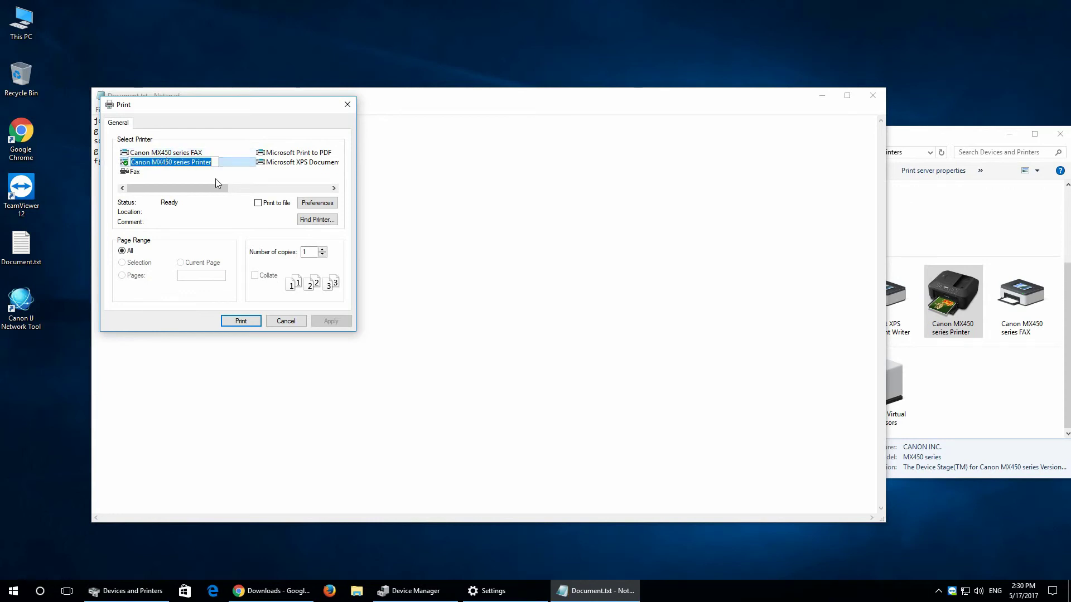
{"action": "left_click", "coordinate": [251, 218]}
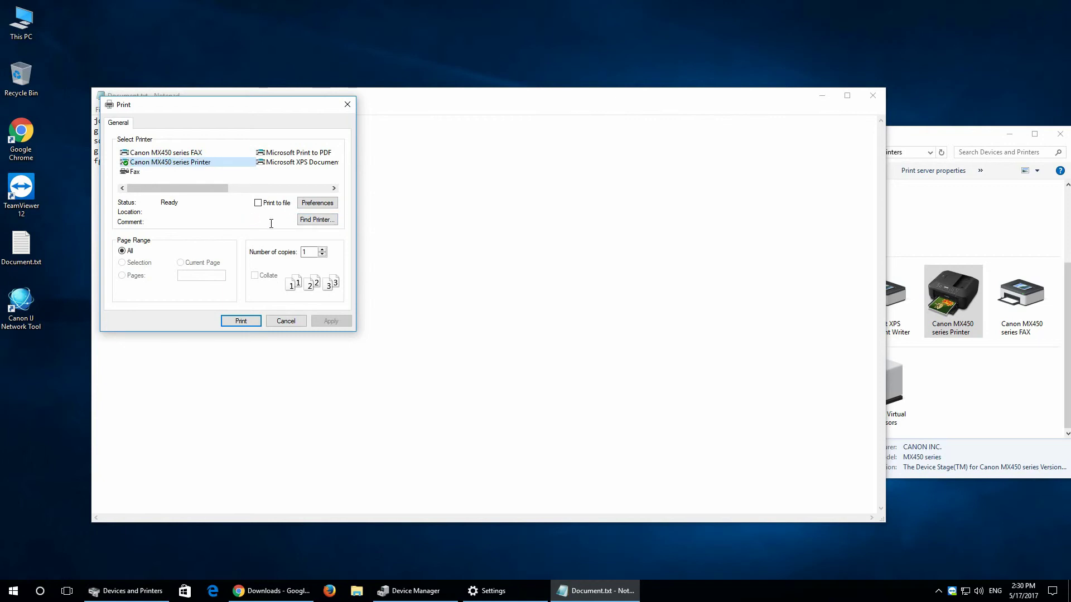
{"action": "left_click", "coordinate": [321, 203]}
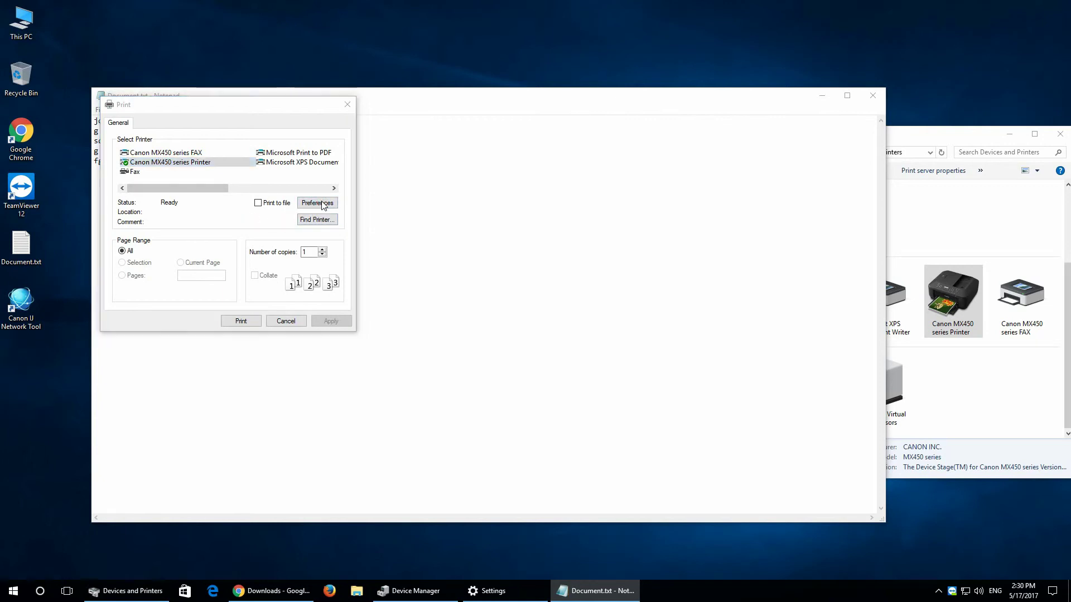
{"action": "left_click_drag", "start_coordinate": [295, 143], "coordinate": [555, 181]}
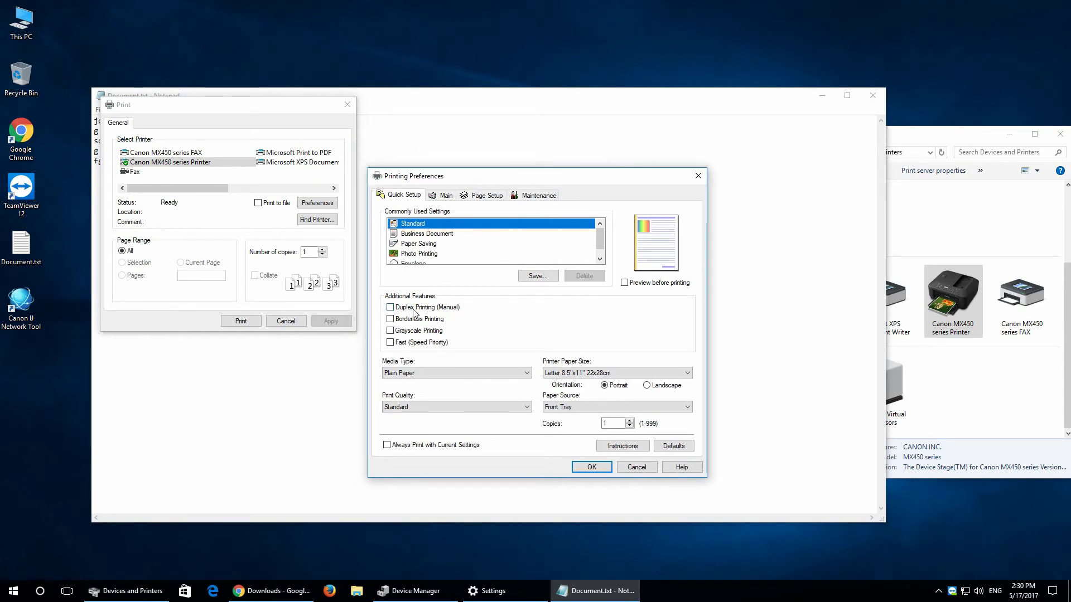
{"action": "left_click", "coordinate": [429, 342]}
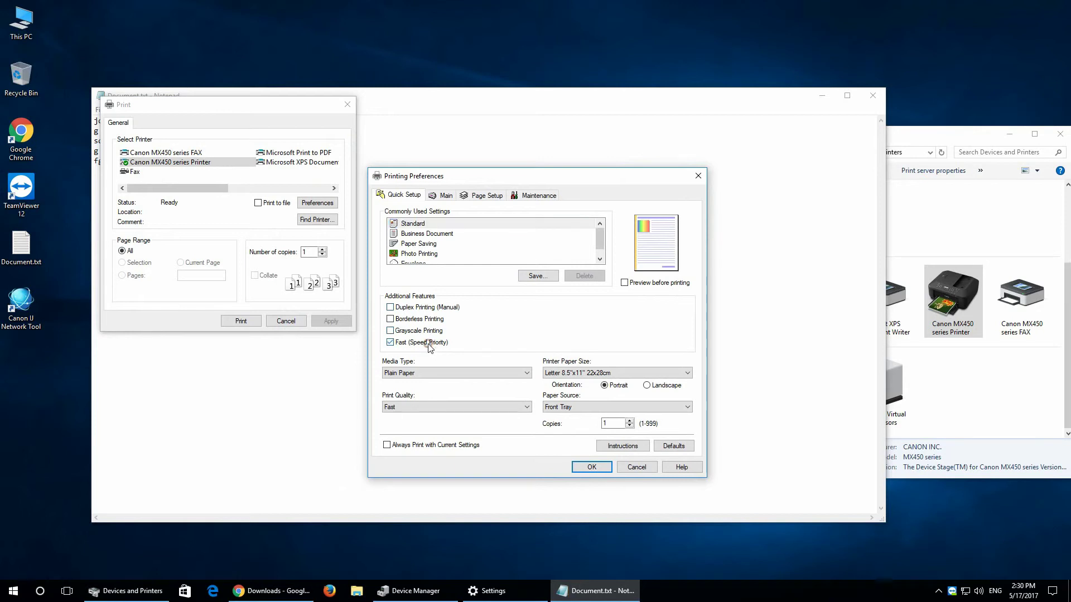
{"action": "left_click", "coordinate": [429, 343]}
{"action": "left_click", "coordinate": [583, 467]}
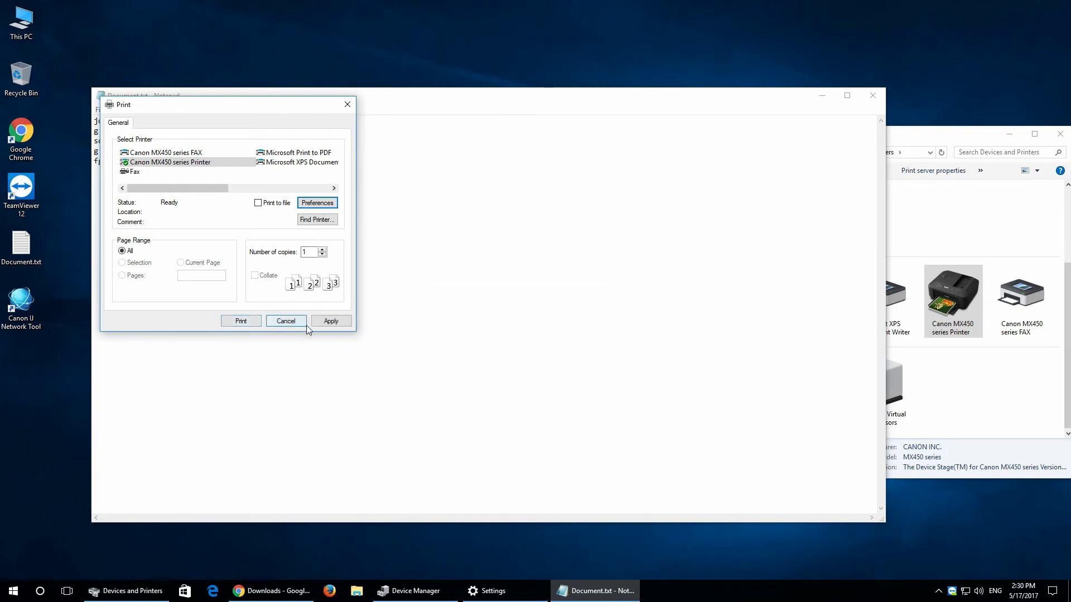
{"action": "left_click", "coordinate": [279, 322]}
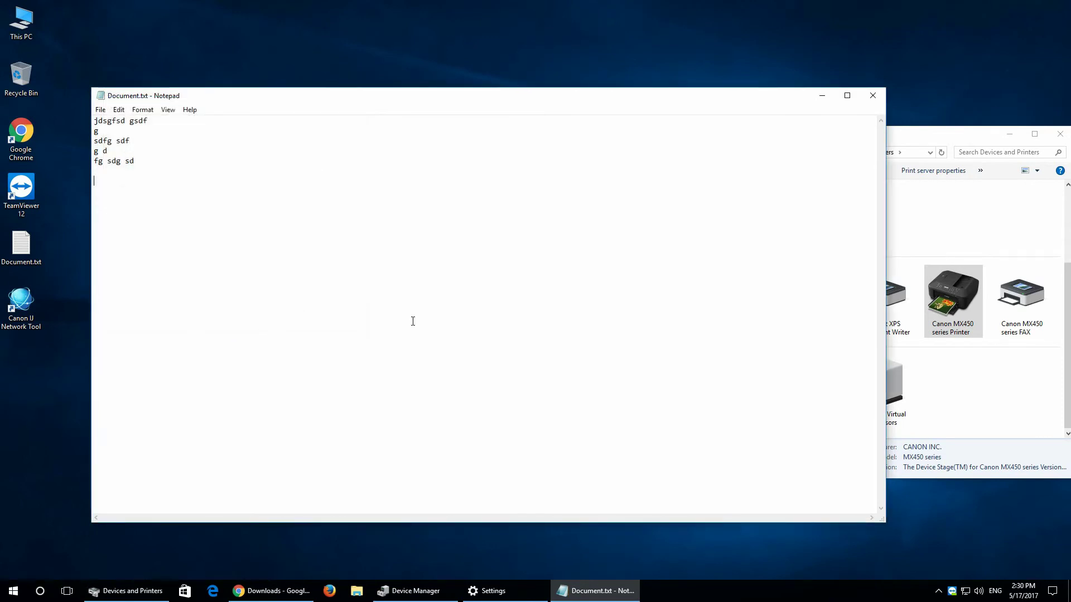
Step: Close Notepad, saving the changes to Document.txt
{"action": "left_click", "coordinate": [874, 98]}
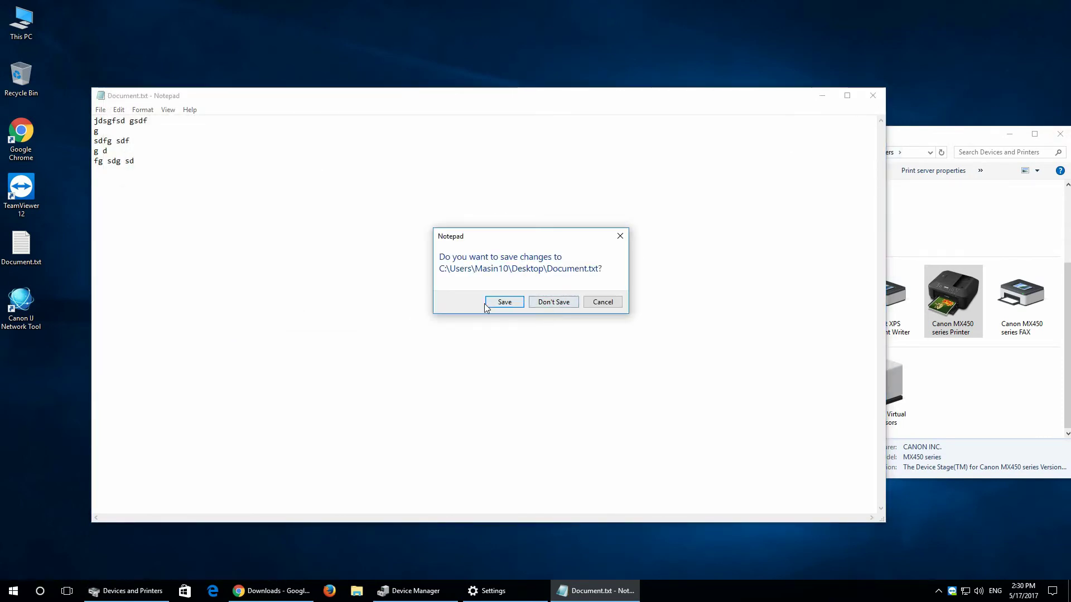
{"action": "left_click", "coordinate": [501, 303]}
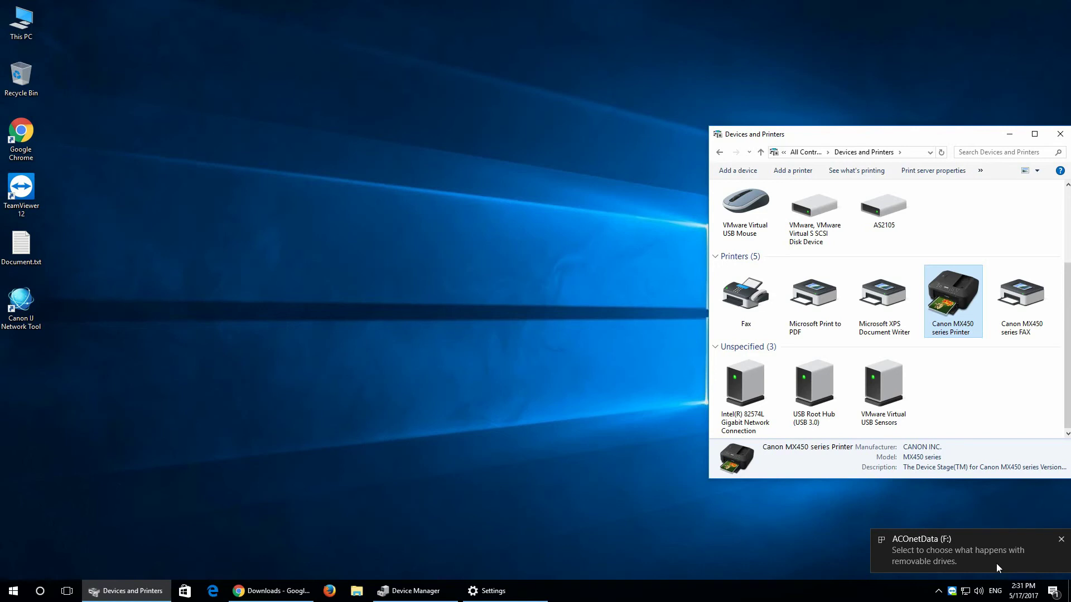
Step: Open AutoPlay from Control Panel and save it with AutoPlay on for all media and devices
{"action": "left_click", "coordinate": [948, 550]}
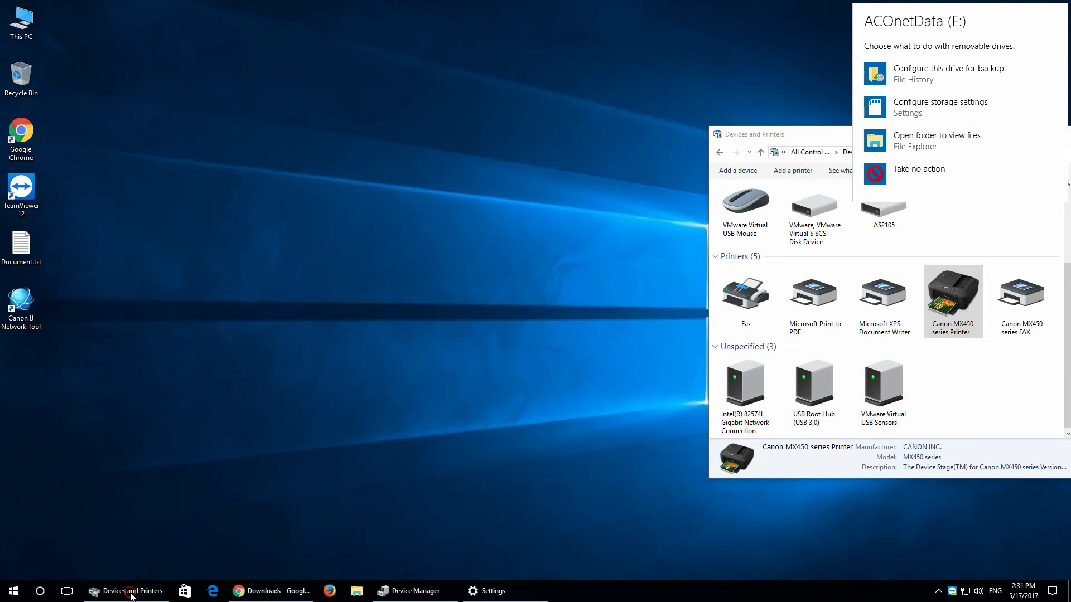
{"action": "left_click", "coordinate": [148, 592]}
{"action": "right_click", "coordinate": [148, 580]}
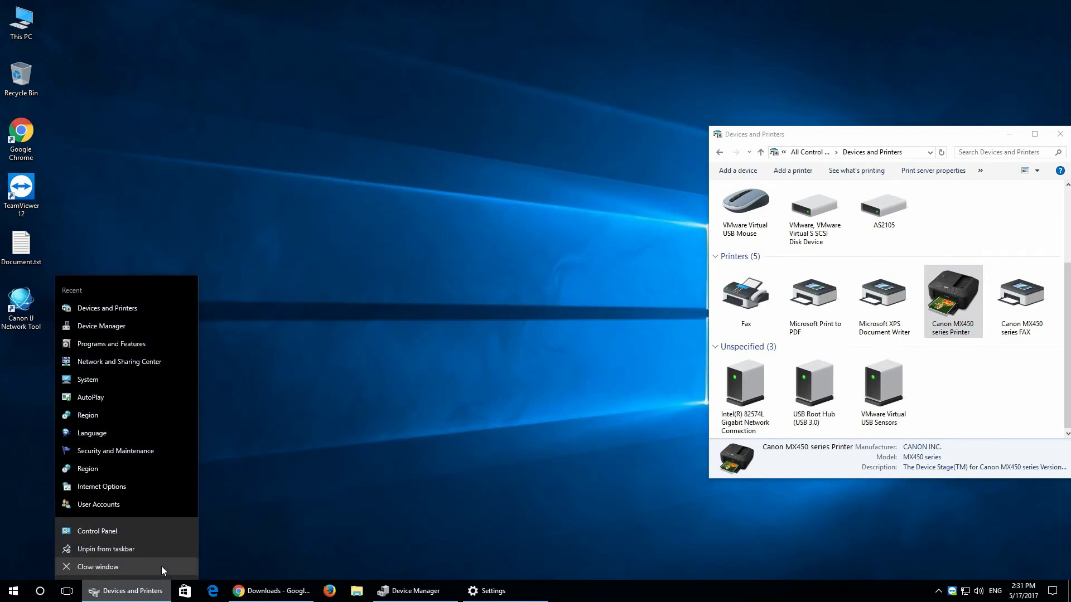
{"action": "left_click", "coordinate": [129, 528]}
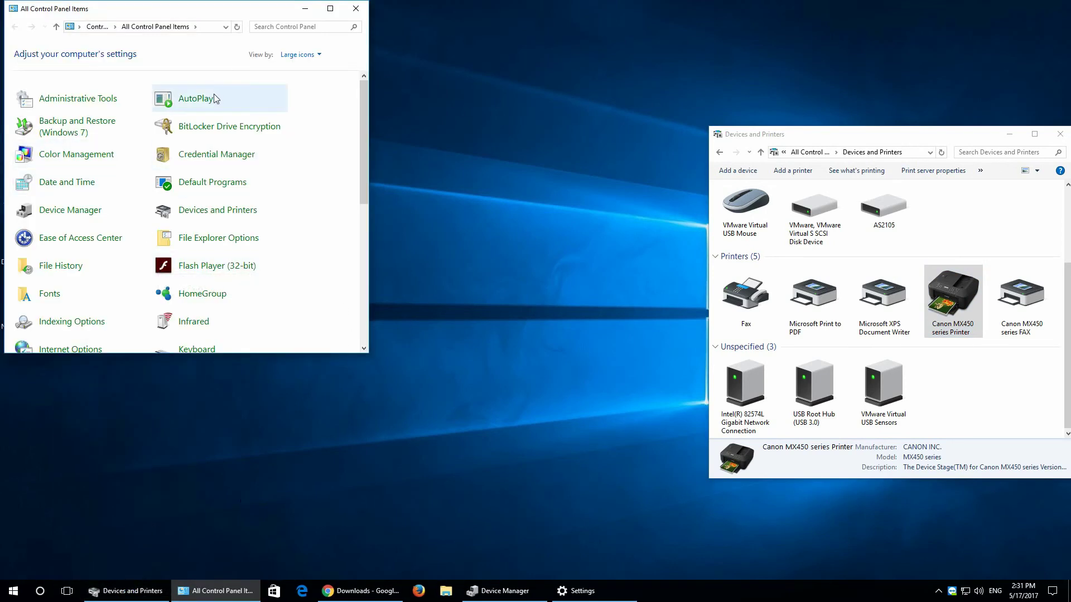
{"action": "left_click", "coordinate": [192, 99]}
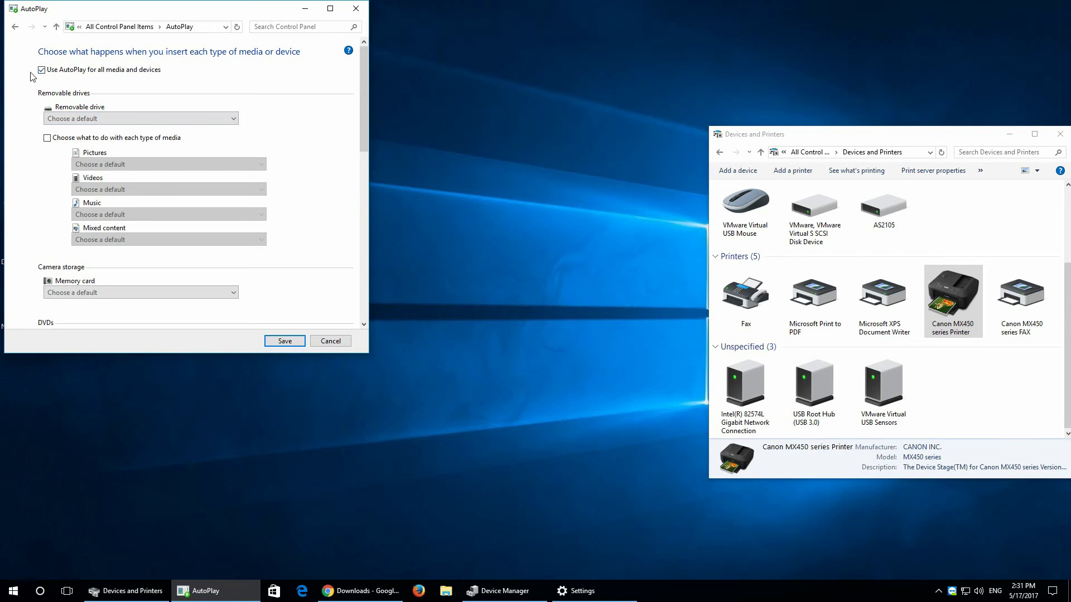
{"action": "left_click", "coordinate": [283, 341]}
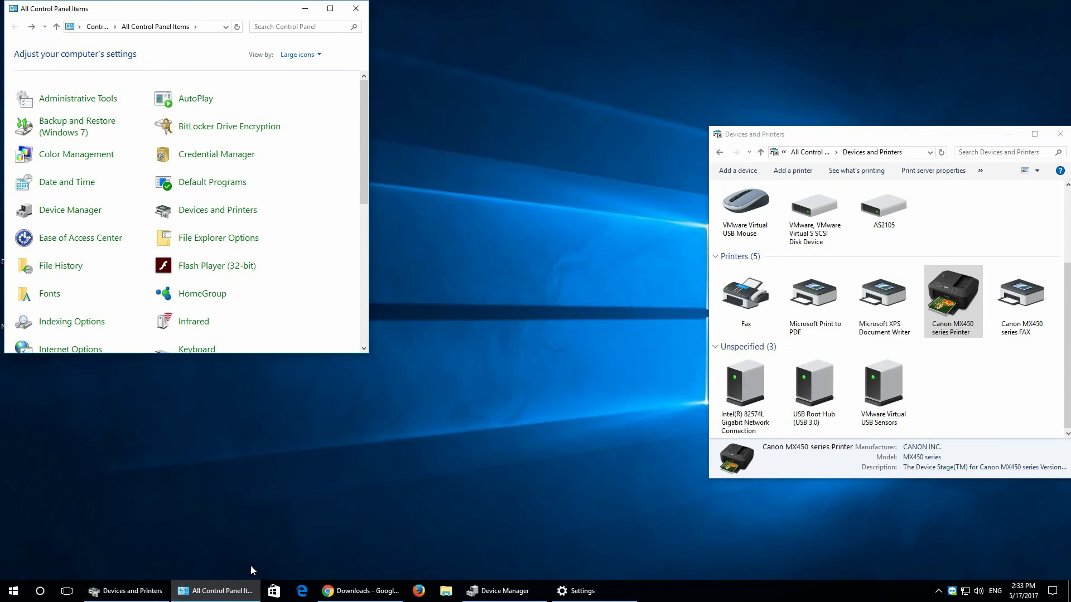
Step: Open the ACOnetData (F:) drive in File Explorer and select its files and folders
{"action": "left_click", "coordinate": [445, 591]}
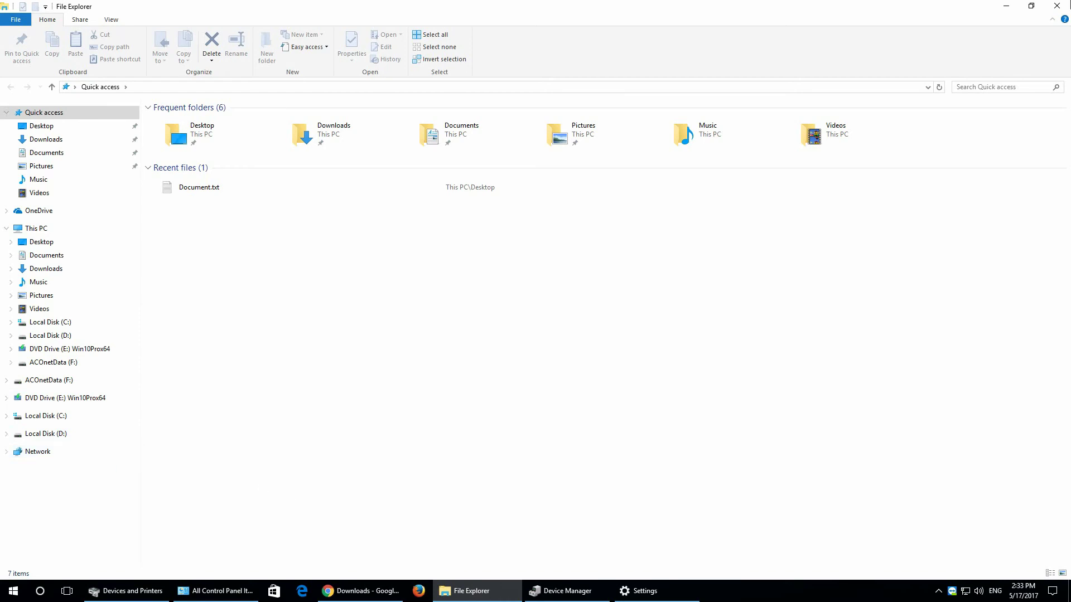
{"action": "left_click", "coordinate": [1056, 5]}
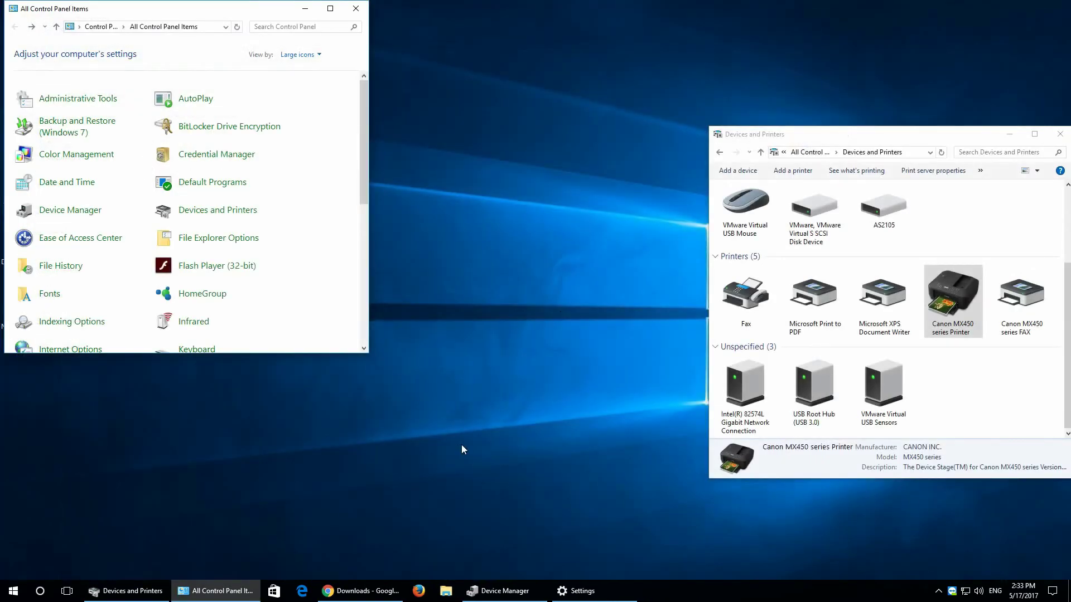
{"action": "left_click", "coordinate": [447, 592]}
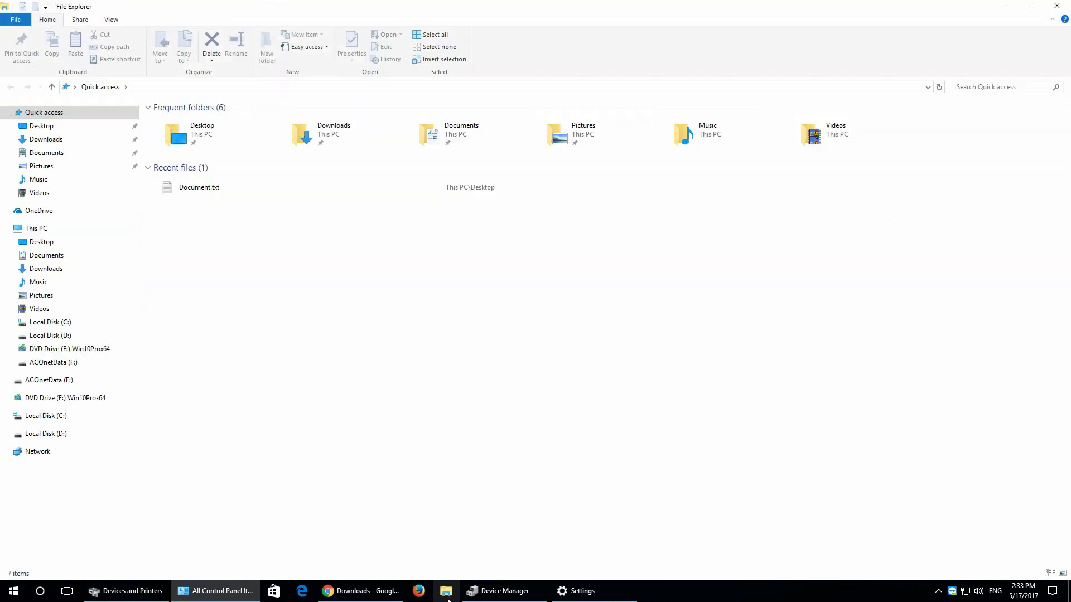
{"action": "left_click", "coordinate": [49, 363]}
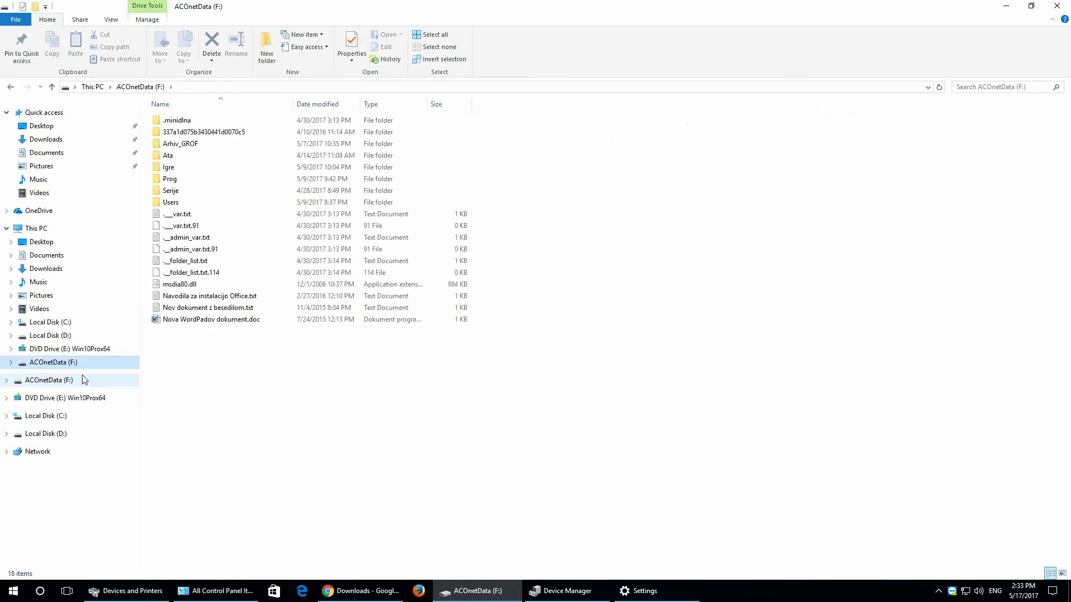
{"action": "left_click_drag", "start_coordinate": [239, 358], "coordinate": [204, 111]}
Step: Bring up the context menu for all the selected items on the ACOnetData (F:) drive
{"action": "right_click", "coordinate": [181, 254]}
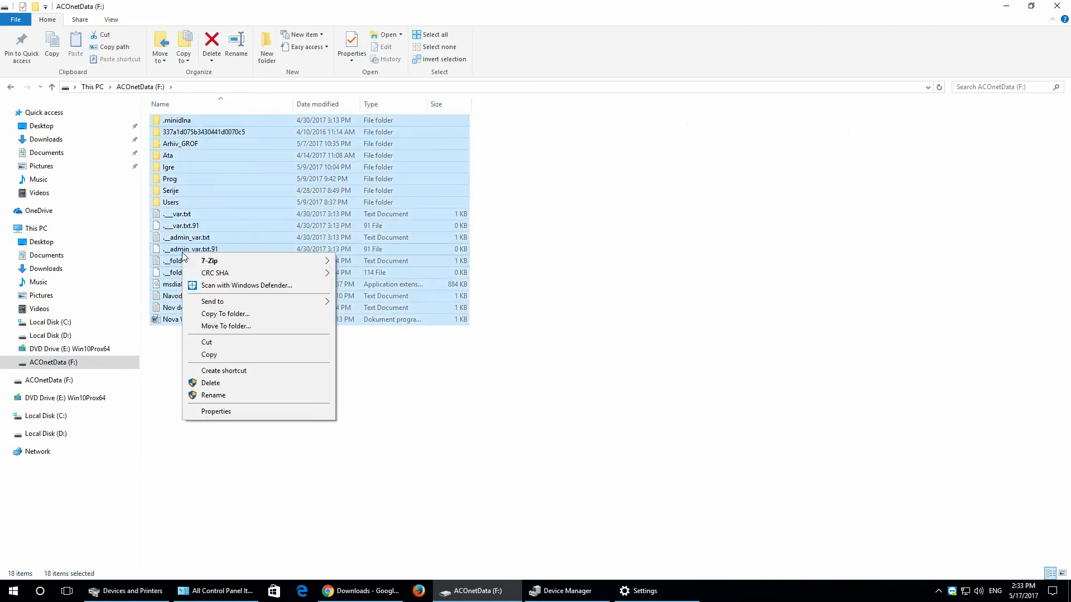